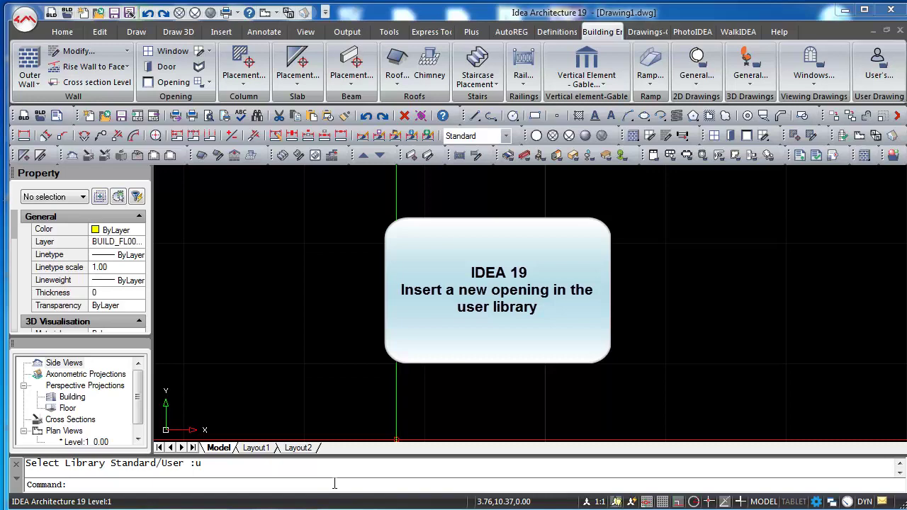
# Start a polyline and draw the 2-unit upward side and 0.5 top edge
pyautogui.click(334, 484)
pyautogui.write('PL')
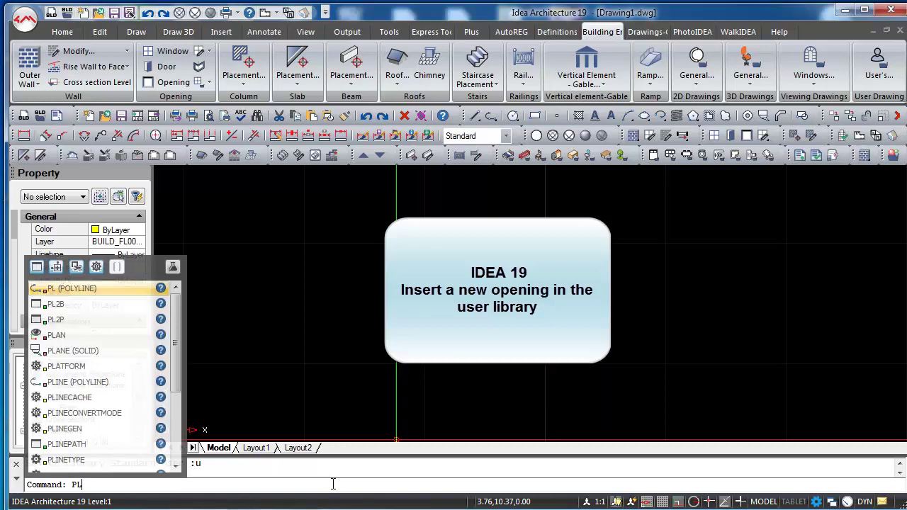
pyautogui.press('Return')
pyautogui.click(339, 354)
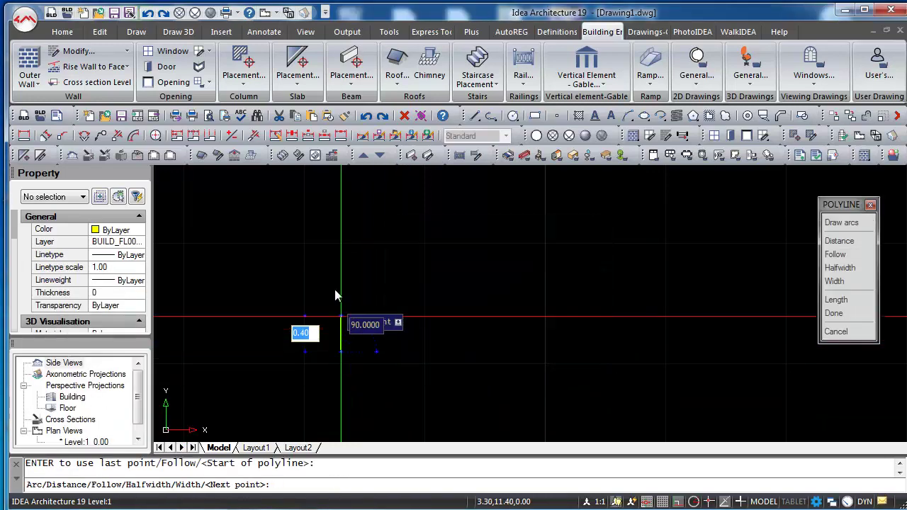
pyautogui.write('2')
pyautogui.press('Return')
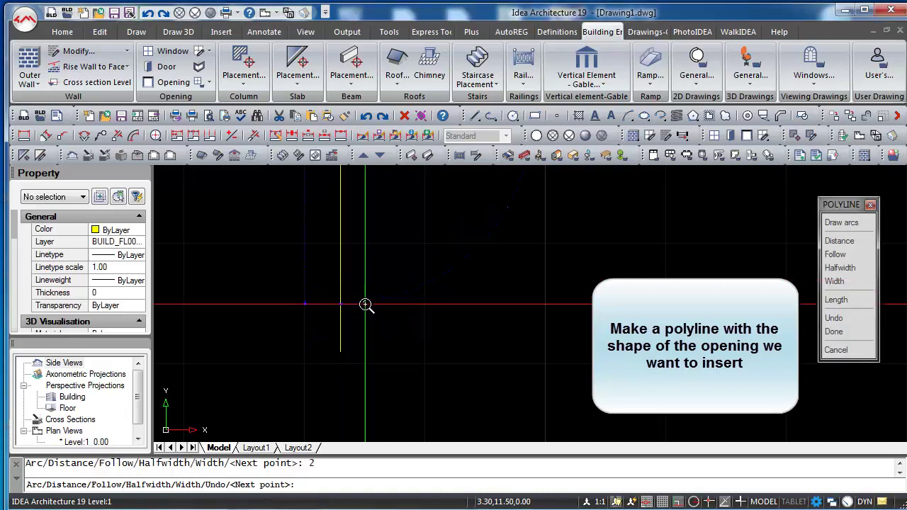
pyautogui.scroll(-1, 367, 303)
pyautogui.scroll(-1, 374, 334)
pyautogui.write('0.5')
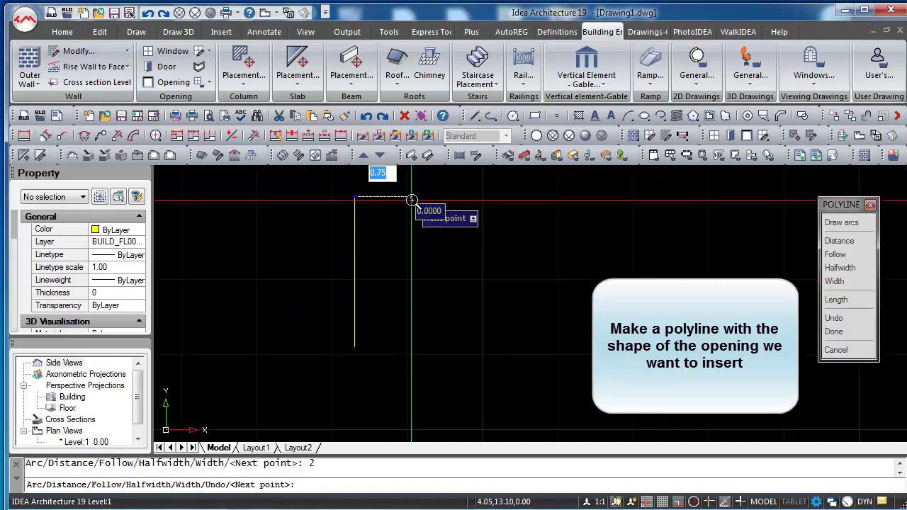
pyautogui.press('Return')
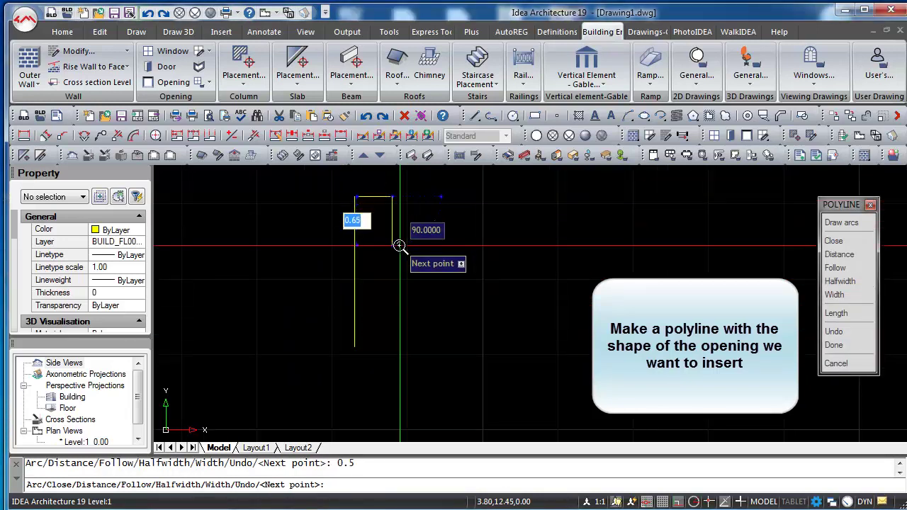
# Finish the outline: 0.5 notch drop, 0.8 notch bottom, 0.5 rise, 0.5 top, 2-unit side
pyautogui.write('0')
pyautogui.press('Return')
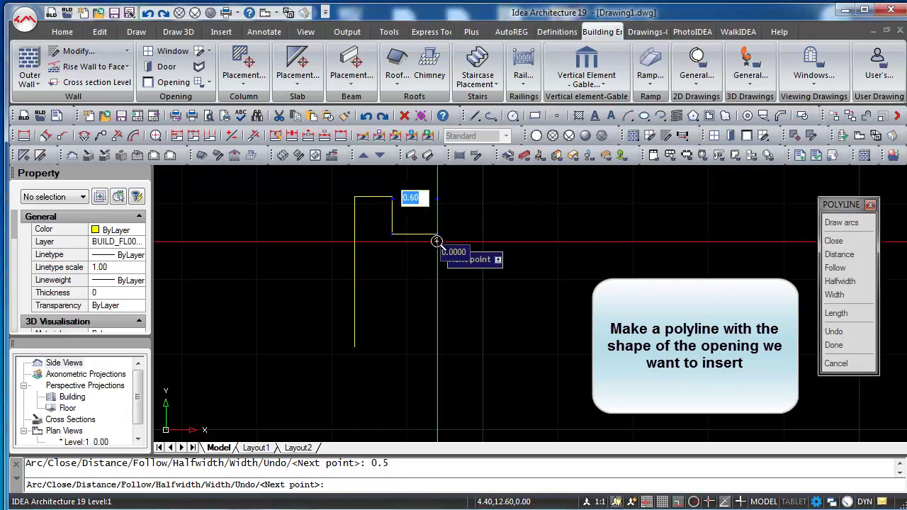
pyautogui.write('0.8')
pyautogui.press('Return')
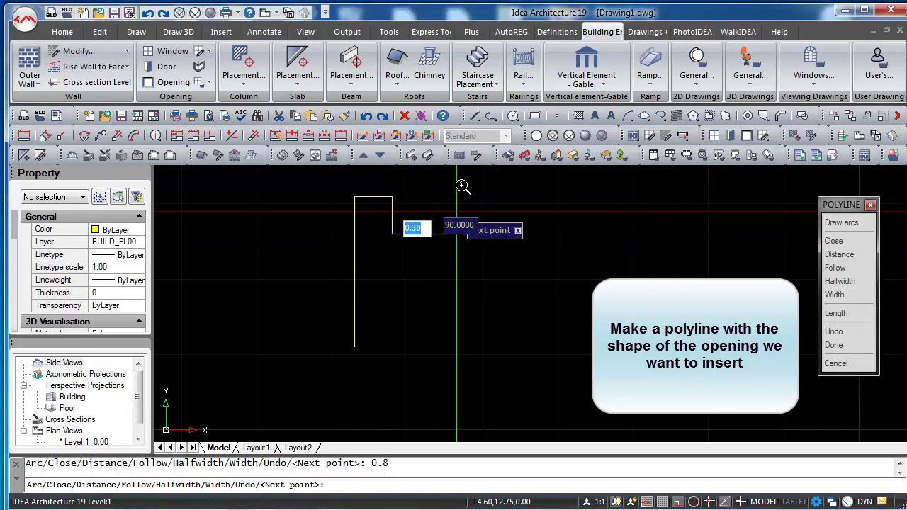
pyautogui.write('0.5')
pyautogui.press('Return')
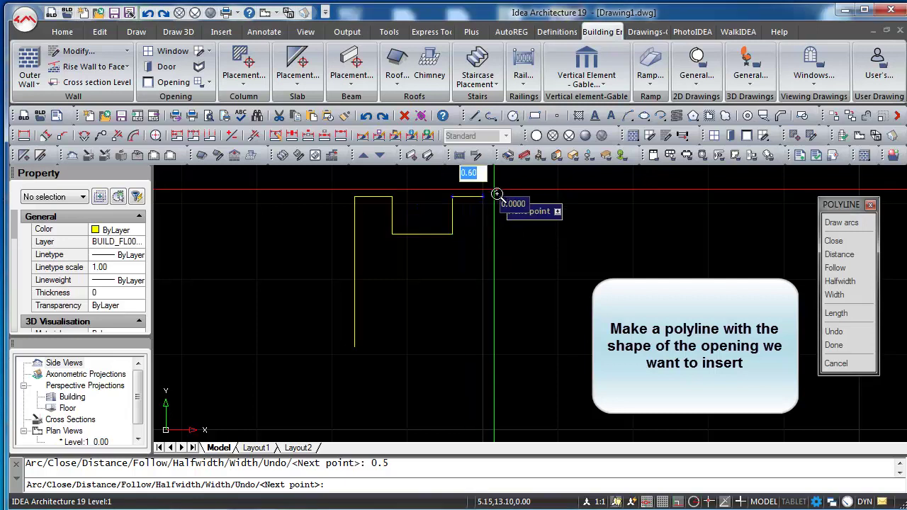
pyautogui.write('0.5')
pyautogui.press('Return')
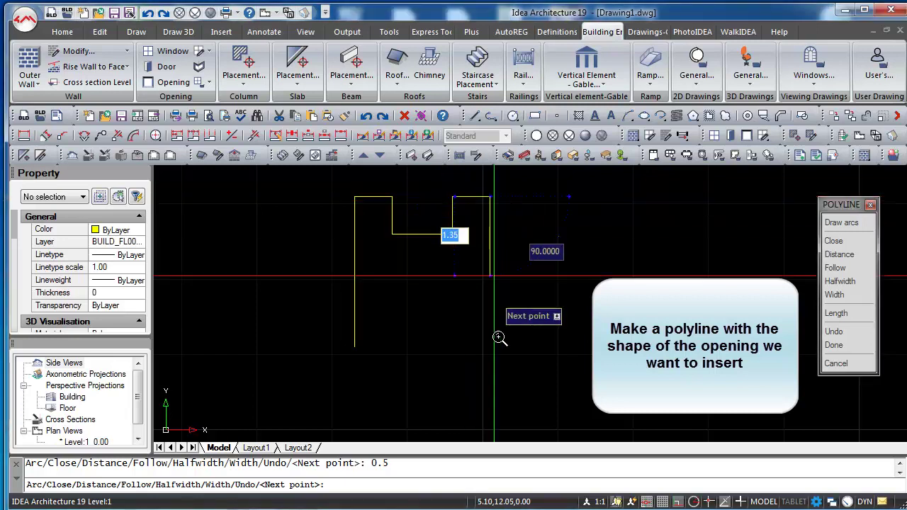
pyautogui.write('2')
pyautogui.press('Return')
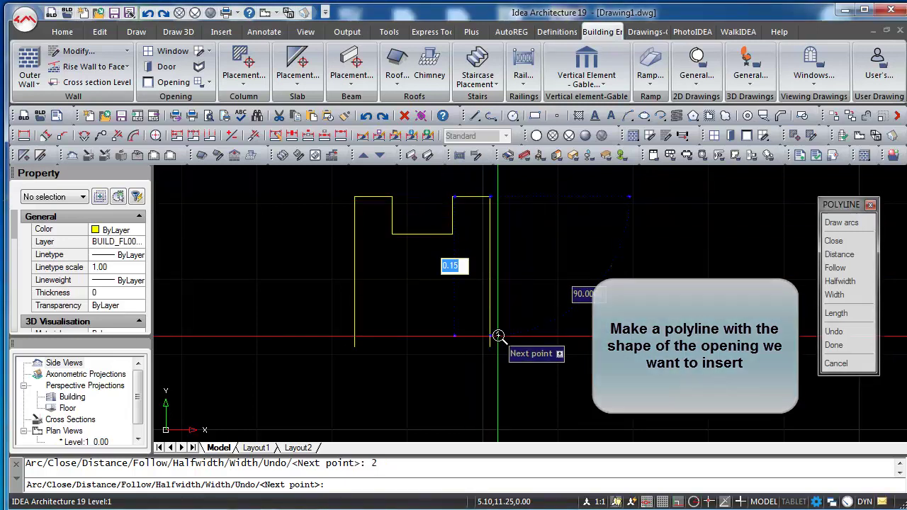
pyautogui.press('Return')
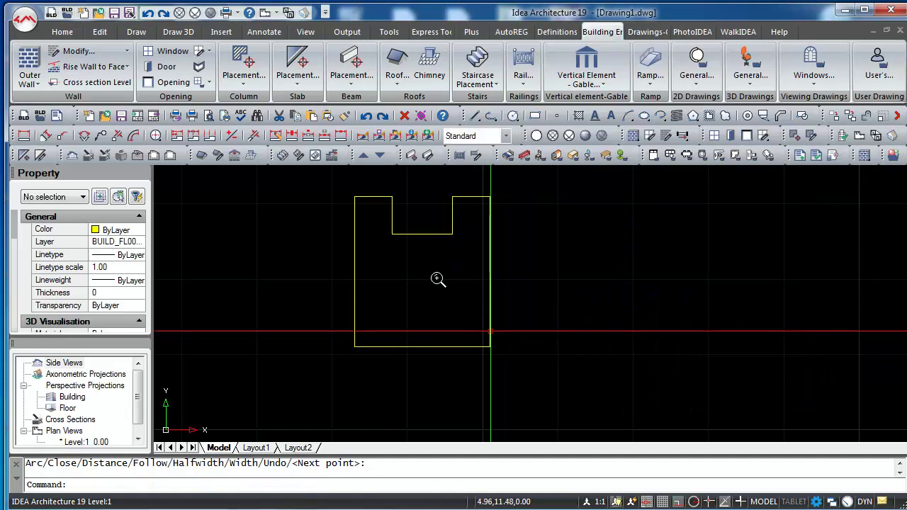
# Start a new opening shape in an empty slot of the user opening shape library
pyautogui.click(209, 83)
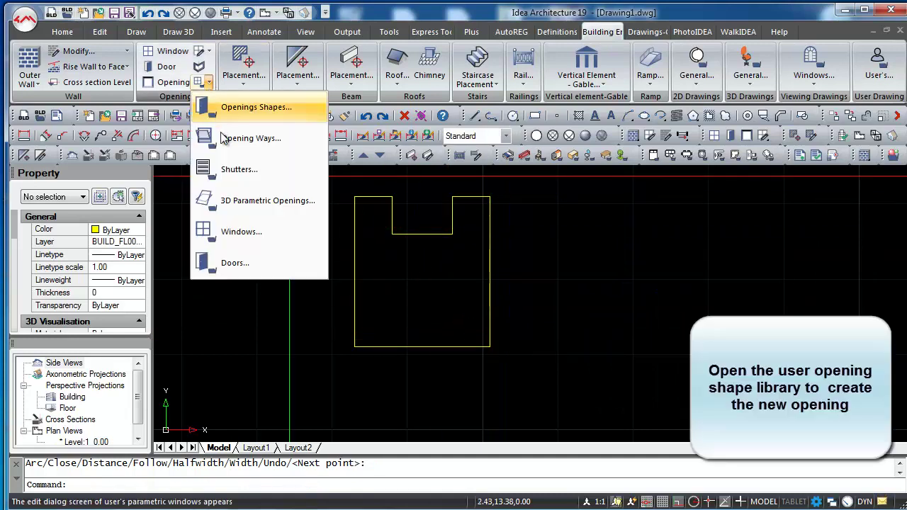
pyautogui.click(229, 113)
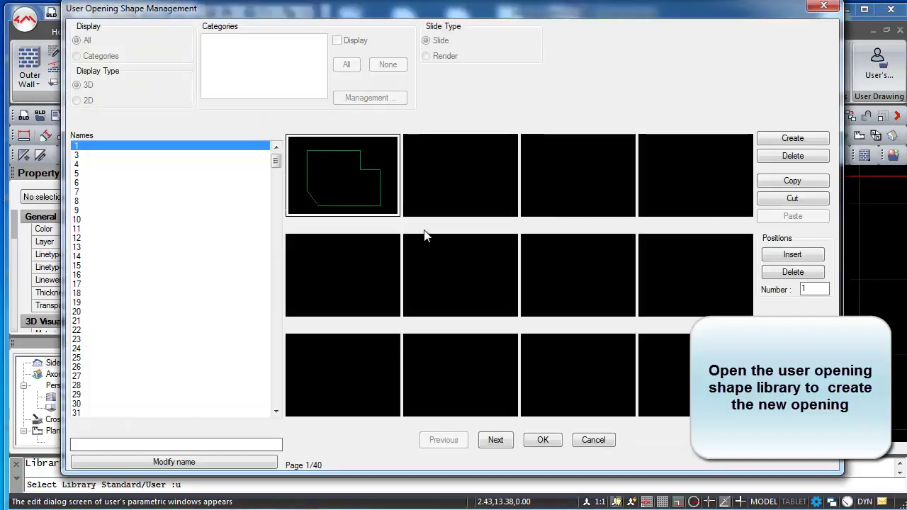
pyautogui.click(448, 186)
pyautogui.write('u')
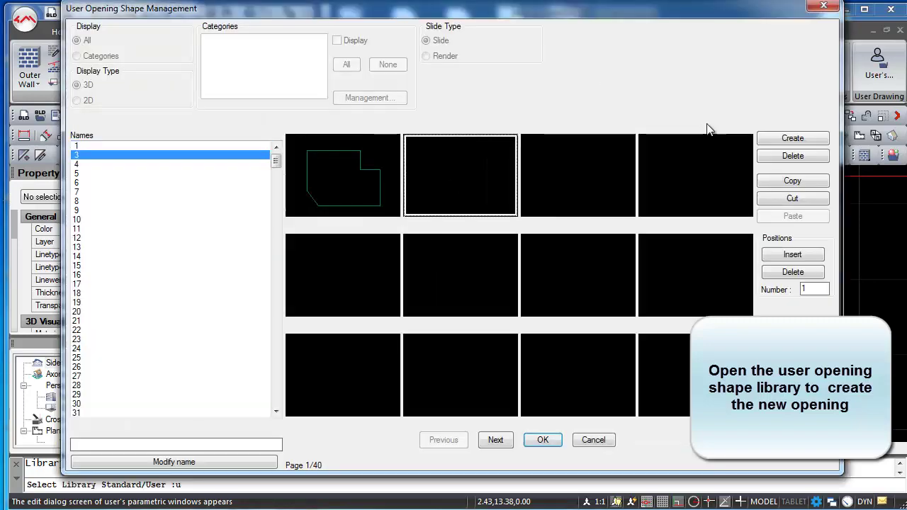
pyautogui.click(792, 137)
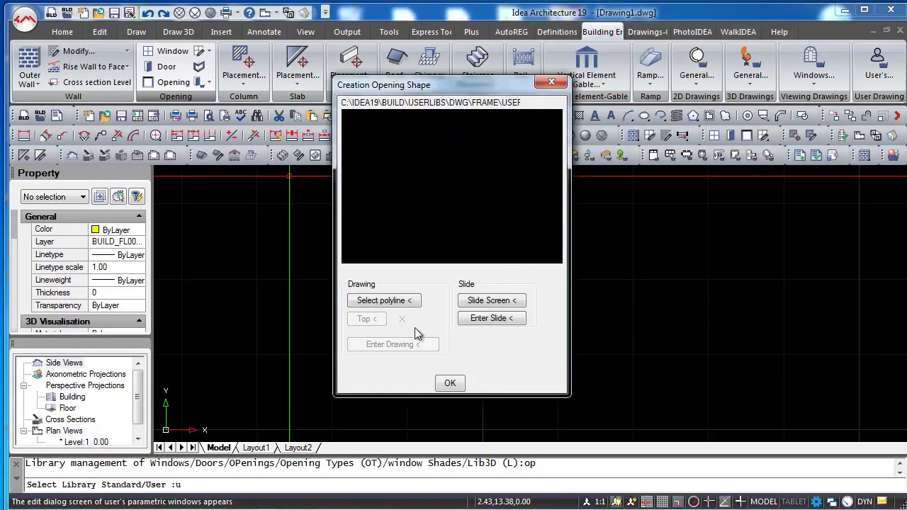
# Select the notched polyline as the shape outline and set its top rise point
pyautogui.click(398, 300)
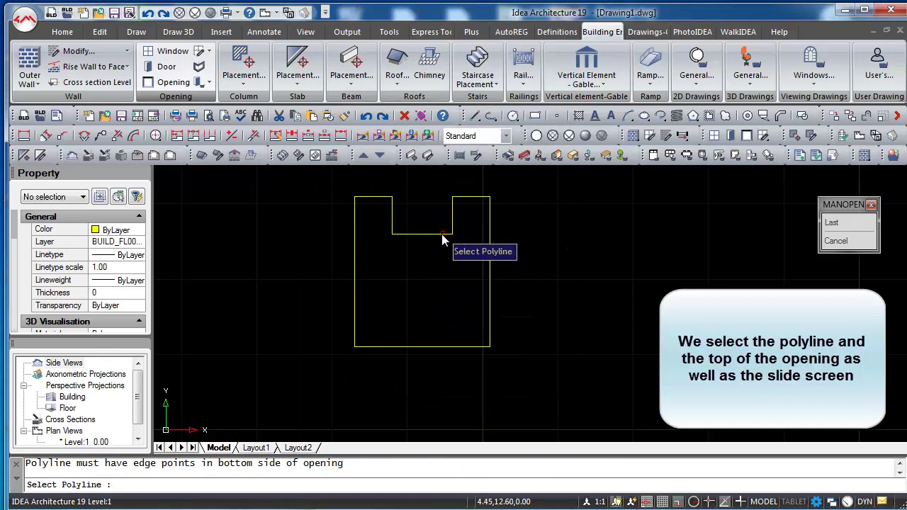
pyautogui.click(441, 236)
pyautogui.click(366, 318)
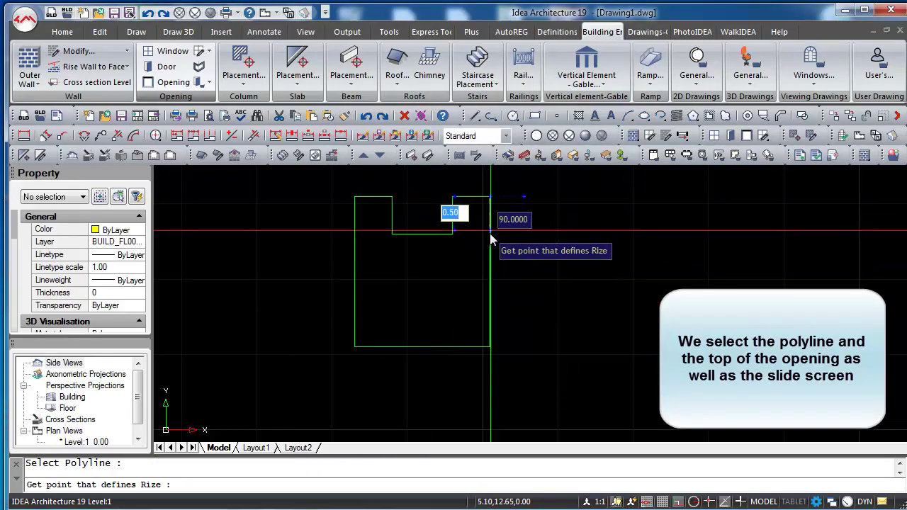
pyautogui.click(491, 235)
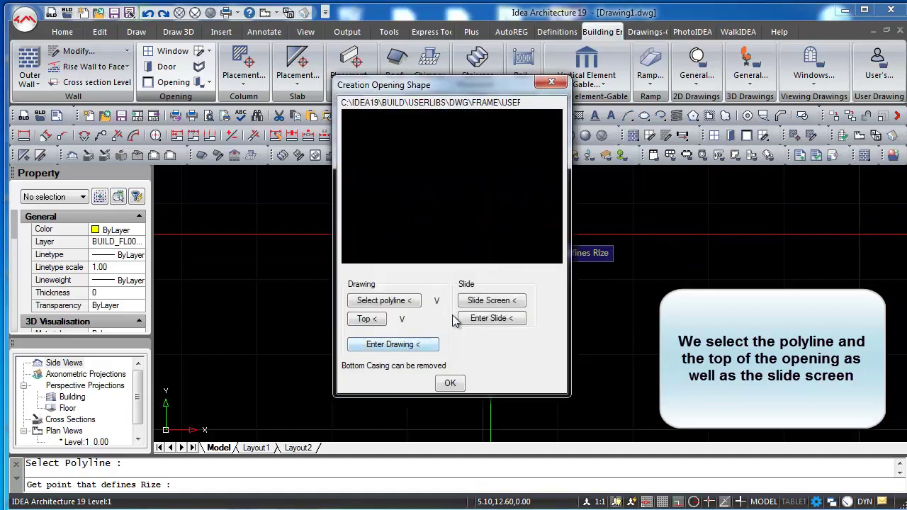
# Frame the outline for a slide preview, store it, and confirm the new shape
pyautogui.click(485, 301)
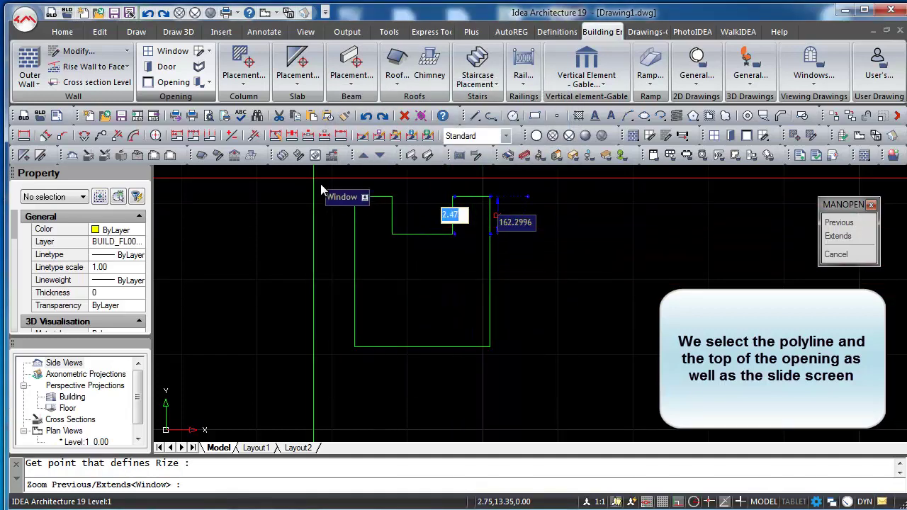
pyautogui.click(340, 190)
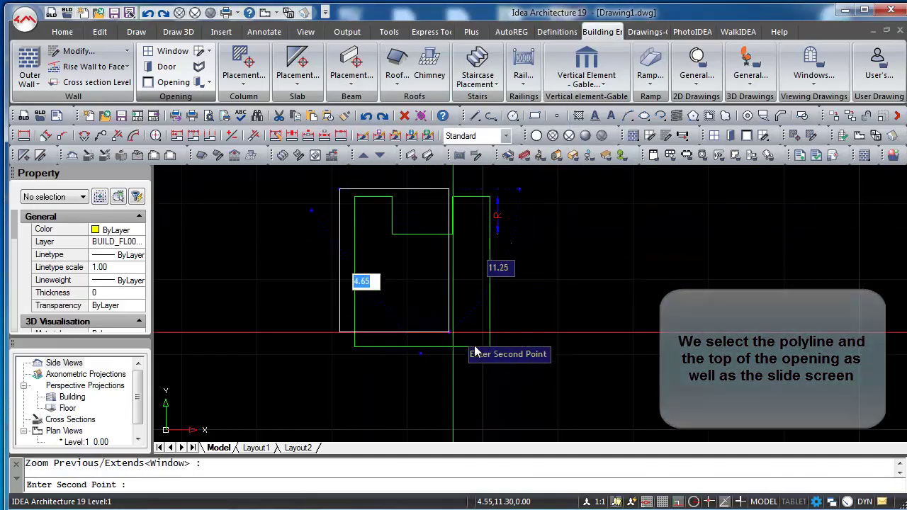
pyautogui.click(510, 360)
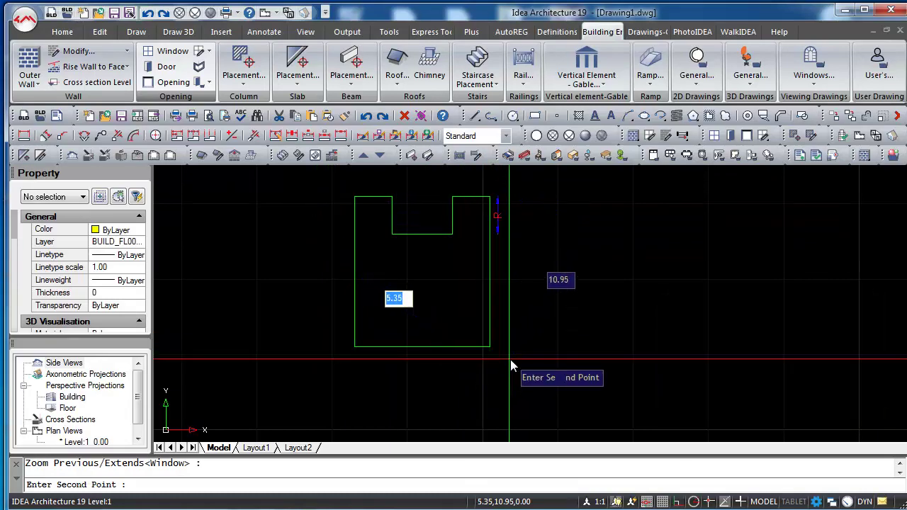
pyautogui.rightClick(486, 338)
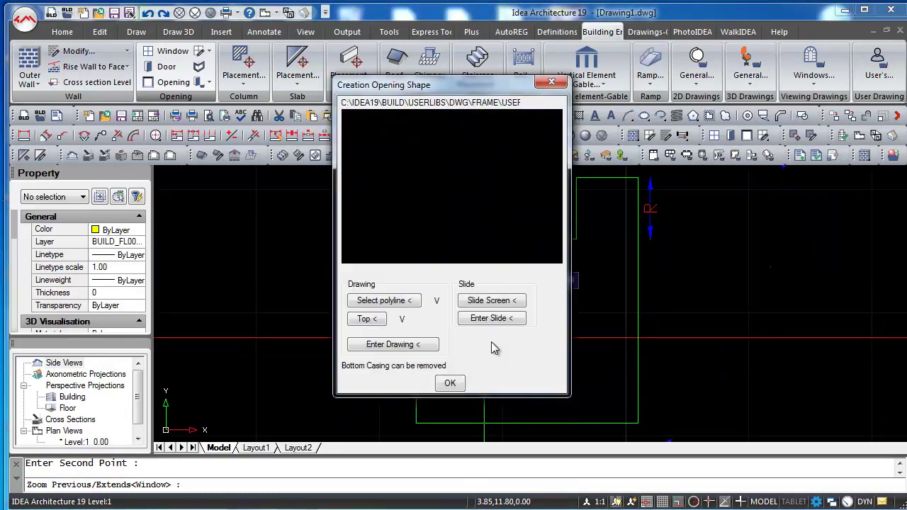
pyautogui.click(485, 321)
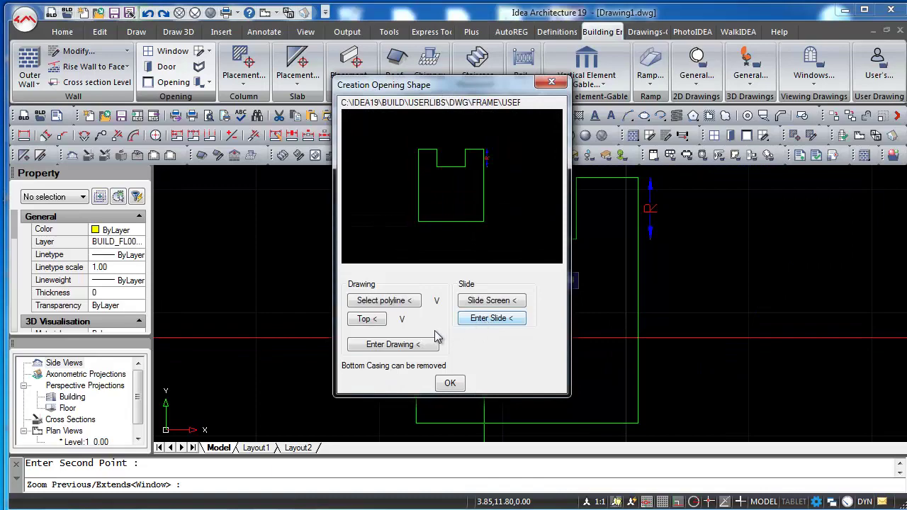
pyautogui.click(418, 345)
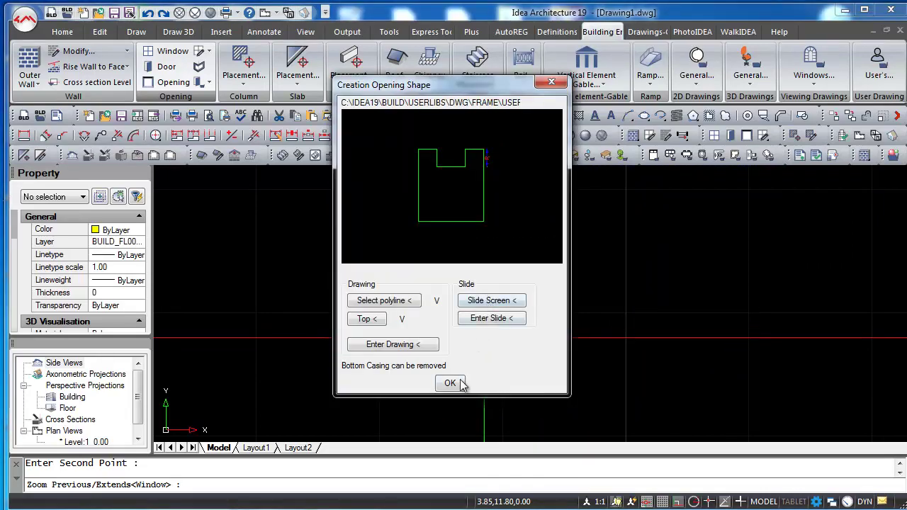
pyautogui.click(455, 383)
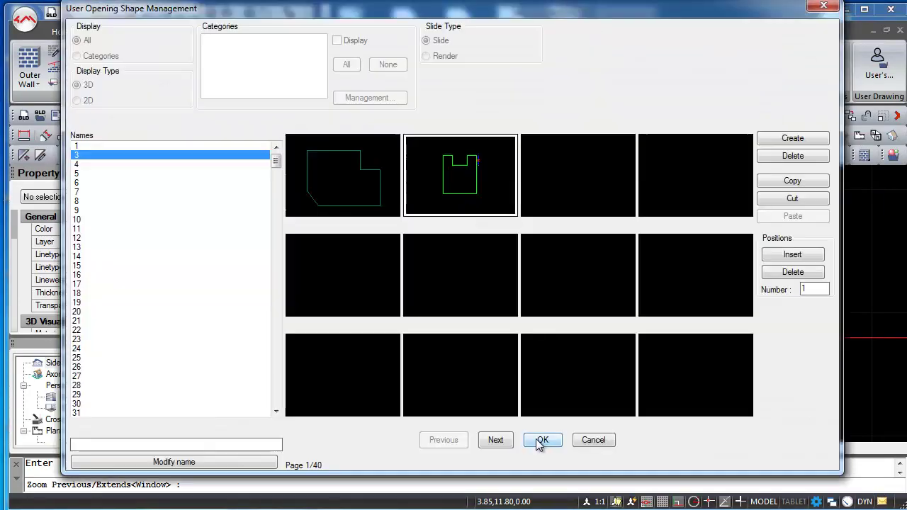
# Create a new user window USER_WIND1, keeping its opening type from the standard Library
pyautogui.click(538, 440)
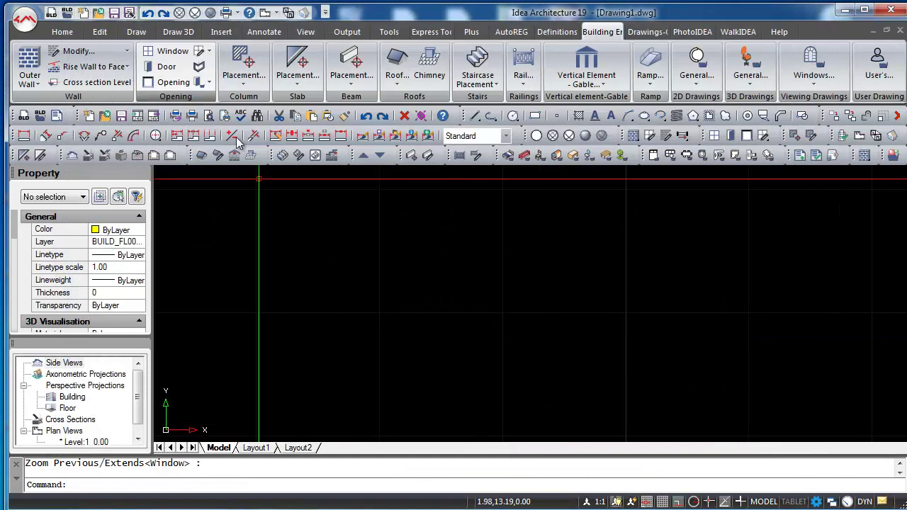
pyautogui.click(209, 83)
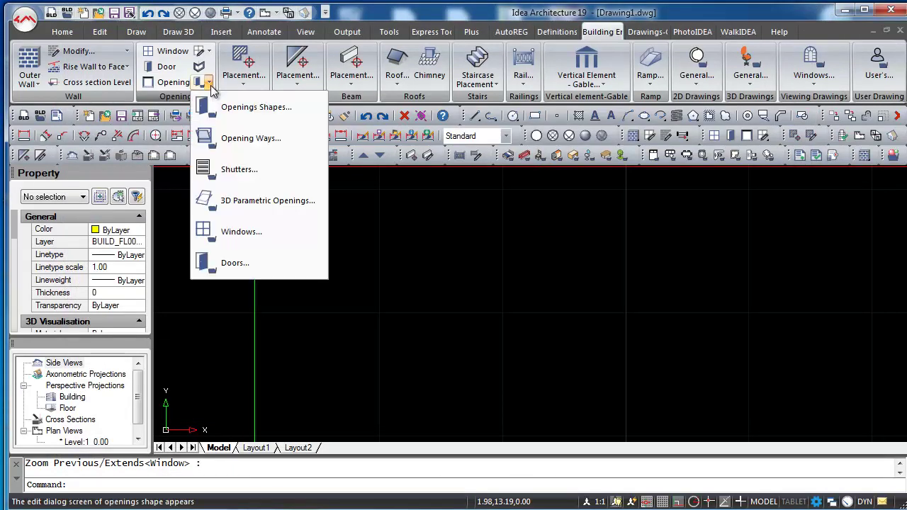
pyautogui.click(266, 233)
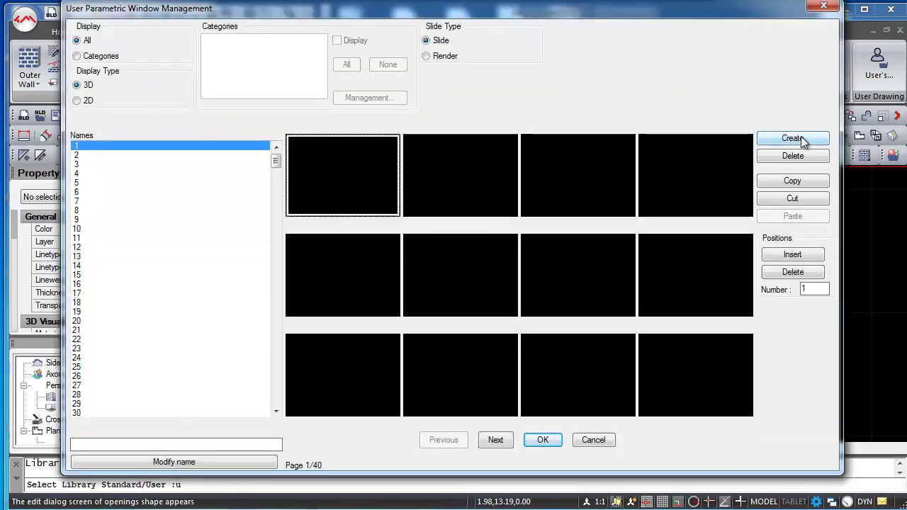
pyautogui.click(801, 139)
pyautogui.write('u')
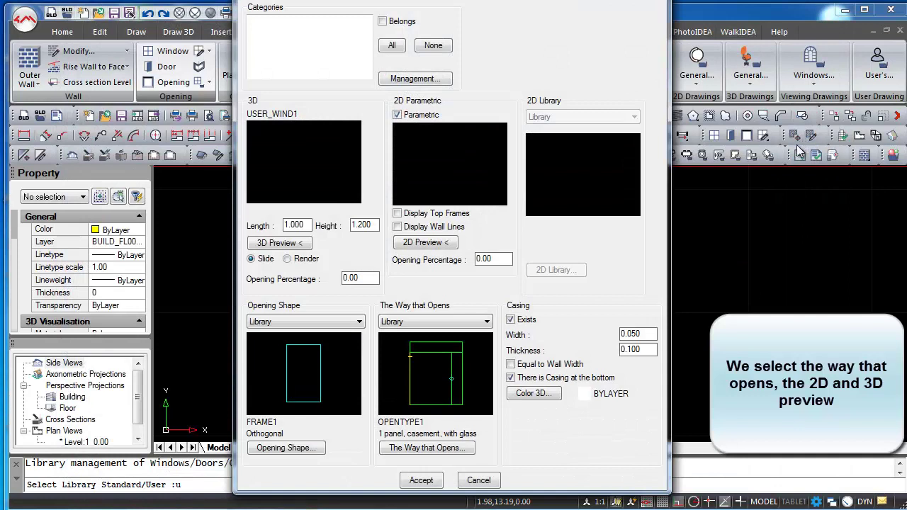
pyautogui.click(452, 327)
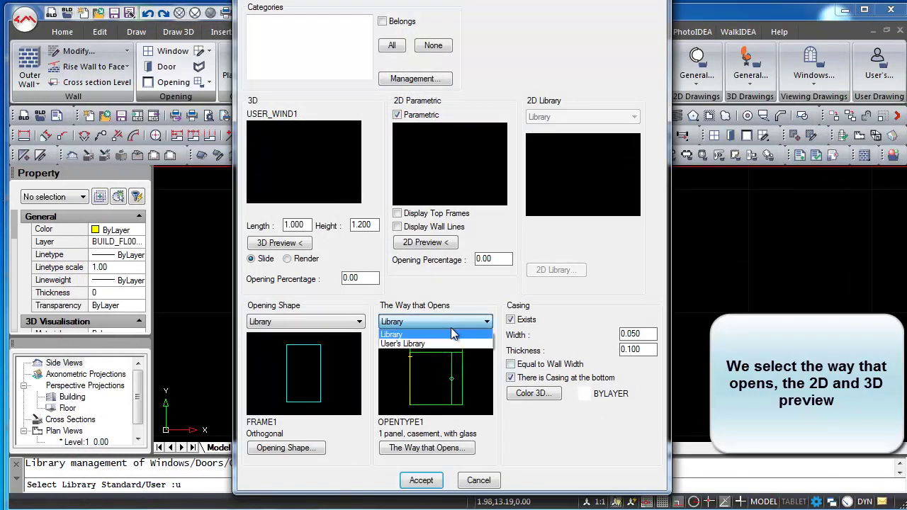
pyautogui.click(454, 335)
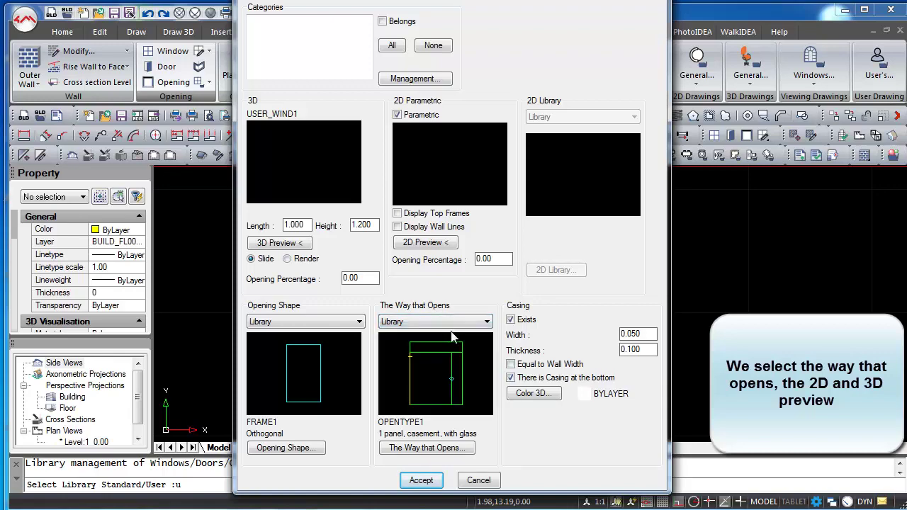
# Set the window's opening type to 2 panels, casement, glass
pyautogui.click(438, 448)
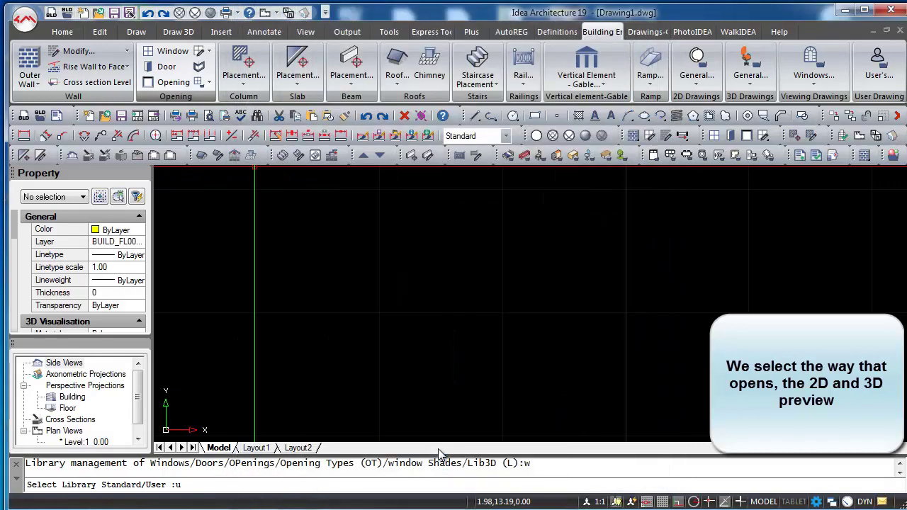
pyautogui.press('Return')
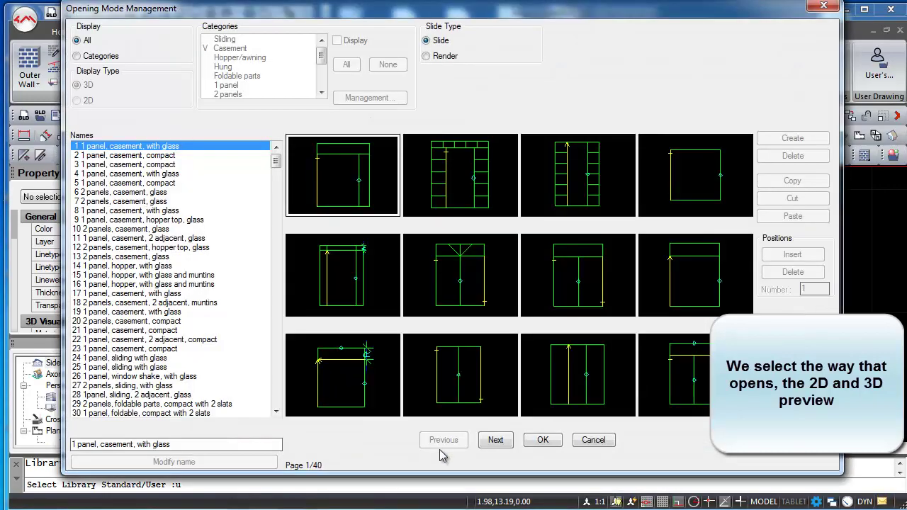
pyautogui.click(469, 376)
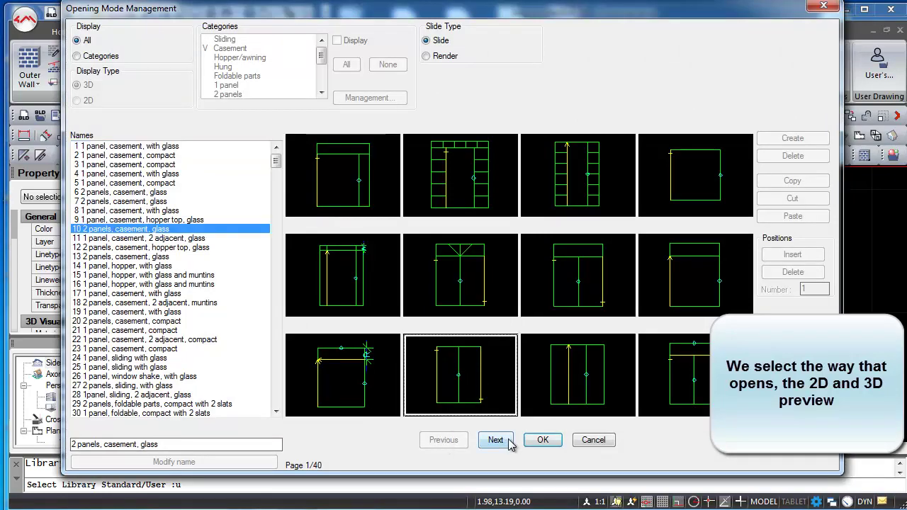
pyautogui.click(542, 441)
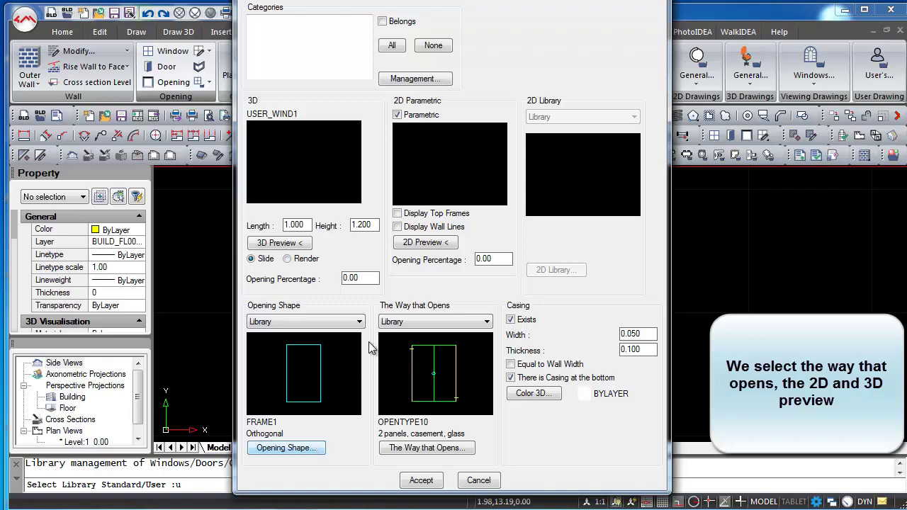
# Switch the opening shape source to the User's Library and browse its saved shapes
pyautogui.click(339, 323)
pyautogui.click(331, 343)
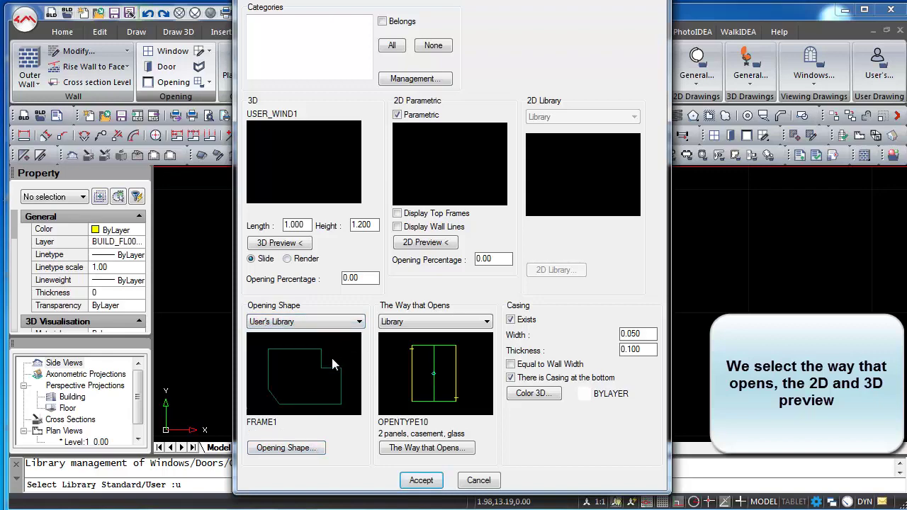
pyautogui.click(303, 445)
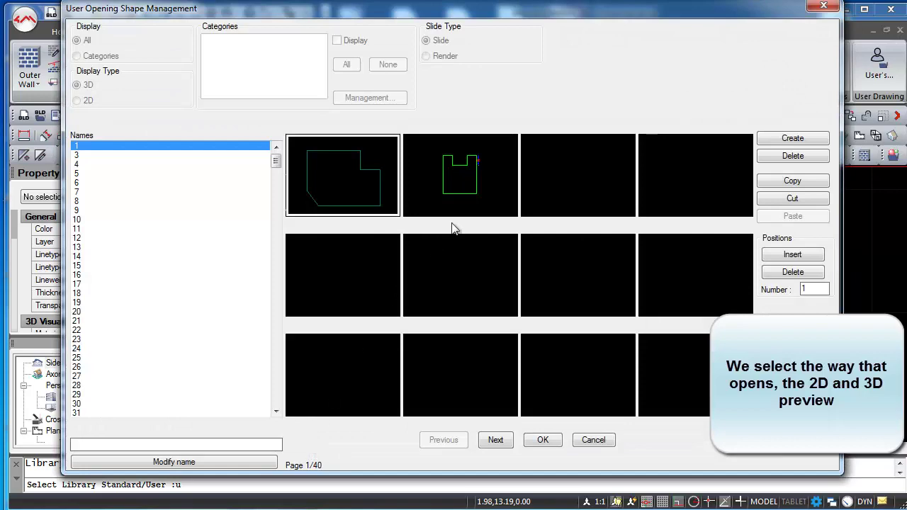
# Apply the notched USER_FRAME3 shape (slot 3) and show the window's 3D preview
pyautogui.click(493, 187)
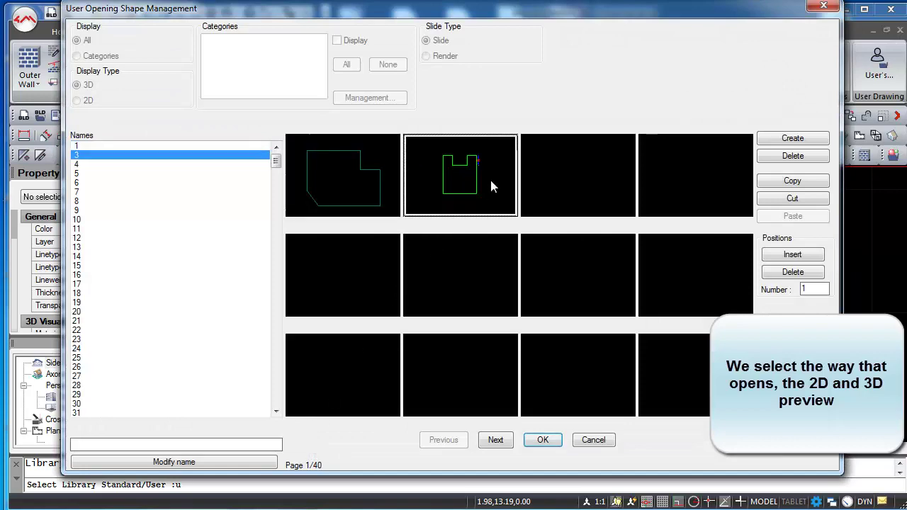
pyautogui.click(543, 441)
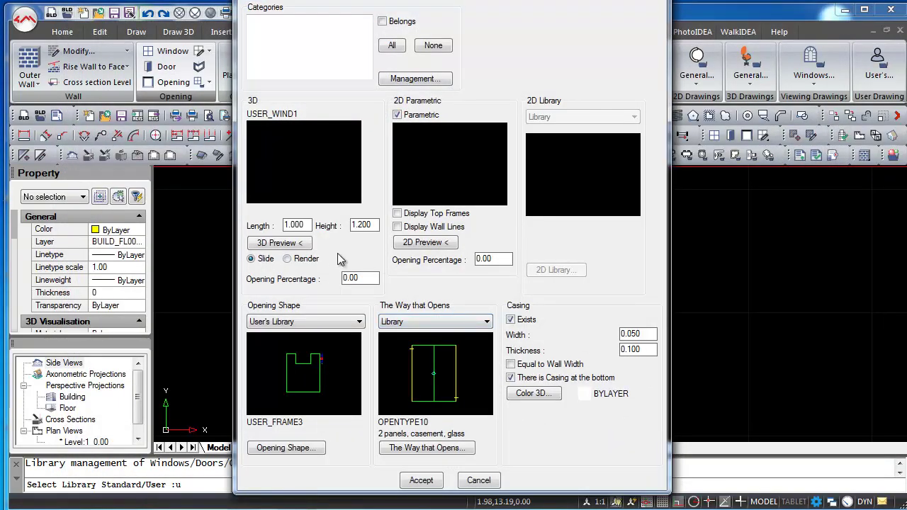
pyautogui.click(302, 244)
pyautogui.write('sf')
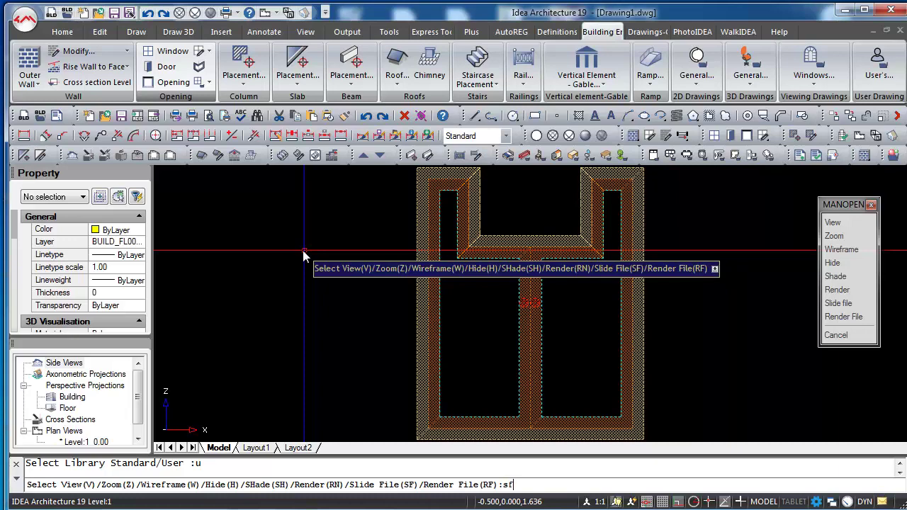
# Save the 3D preview as slide USER_WIND1.SLD and exit the preview
pyautogui.press('Return')
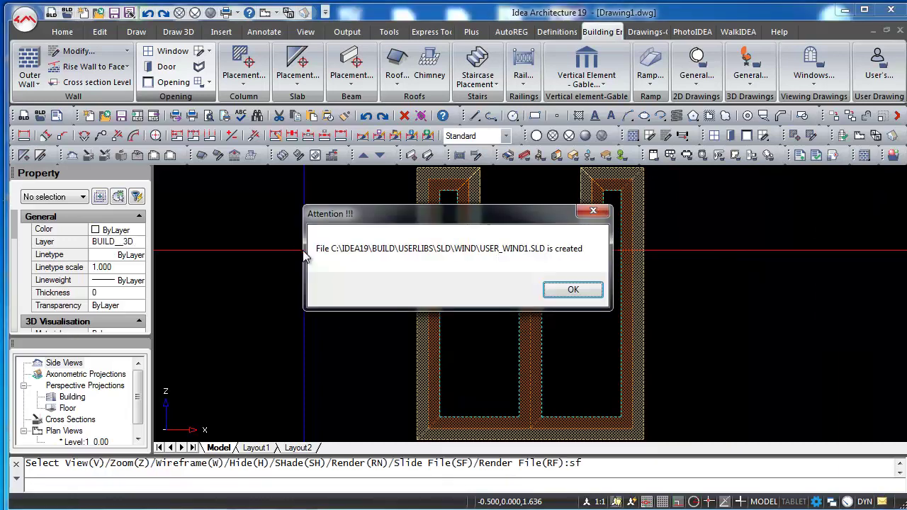
pyautogui.click(571, 292)
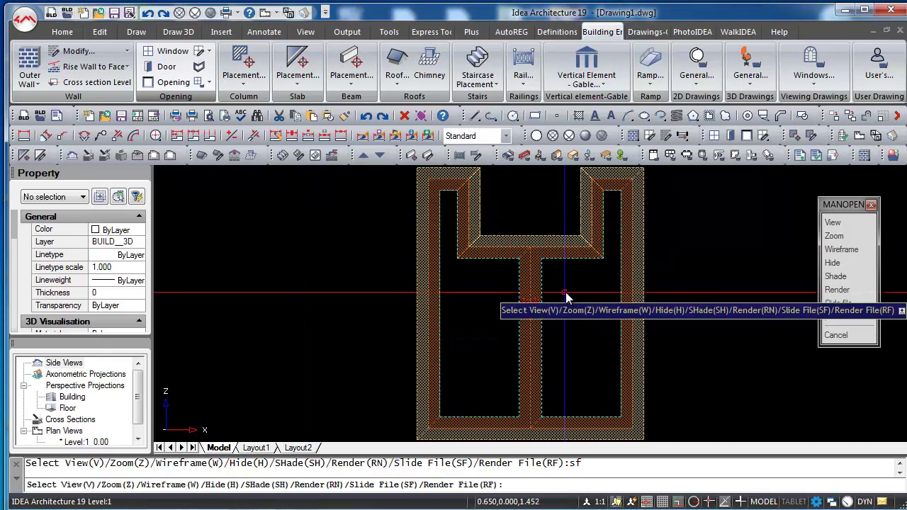
pyautogui.press('Escape')
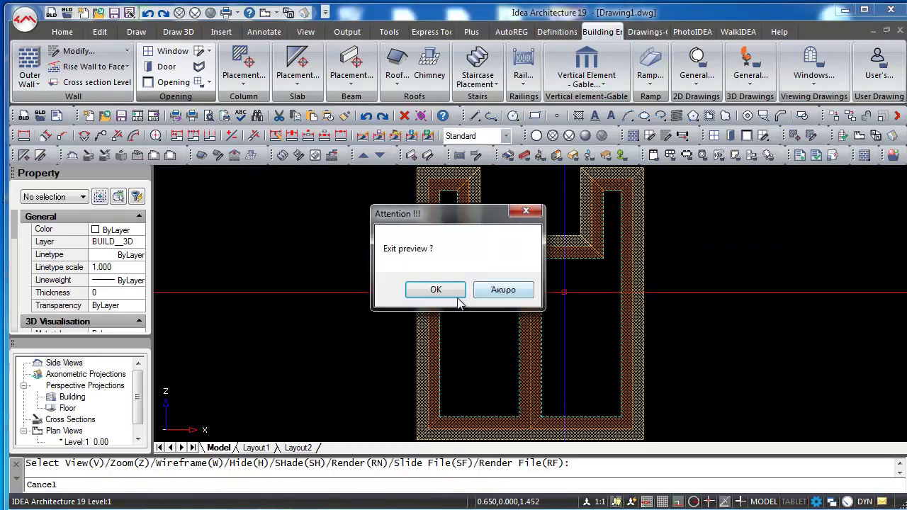
pyautogui.click(452, 293)
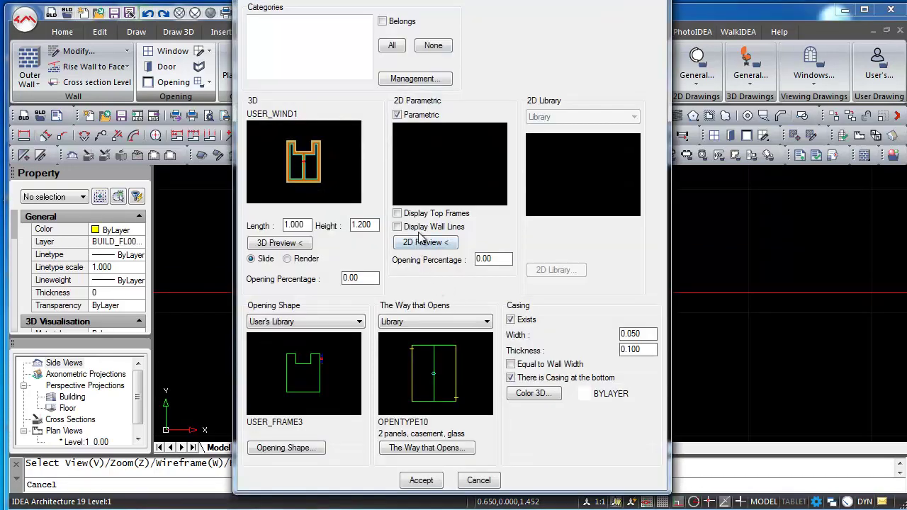
# Save a 2D plan slide USER_WIND1_2D.SLD and store the window as user parametric entry 1
pyautogui.click(419, 242)
pyautogui.write('sf')
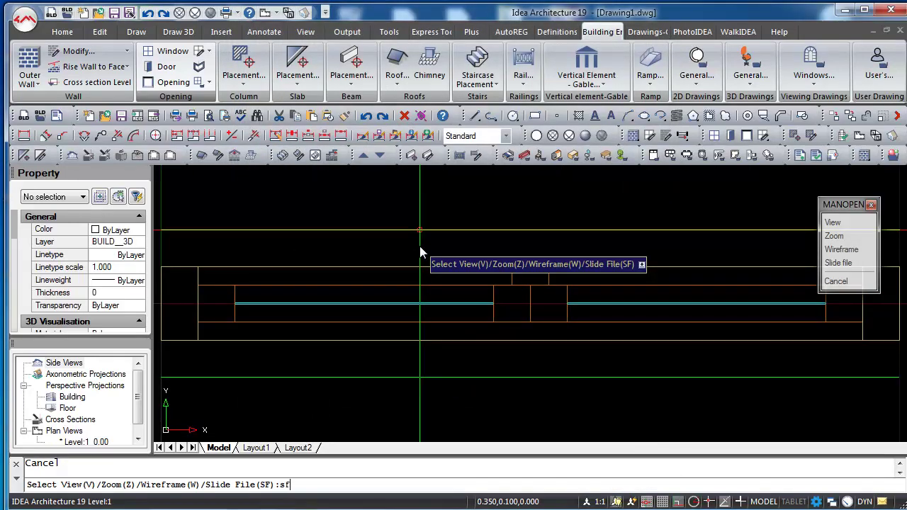
pyautogui.press('Return')
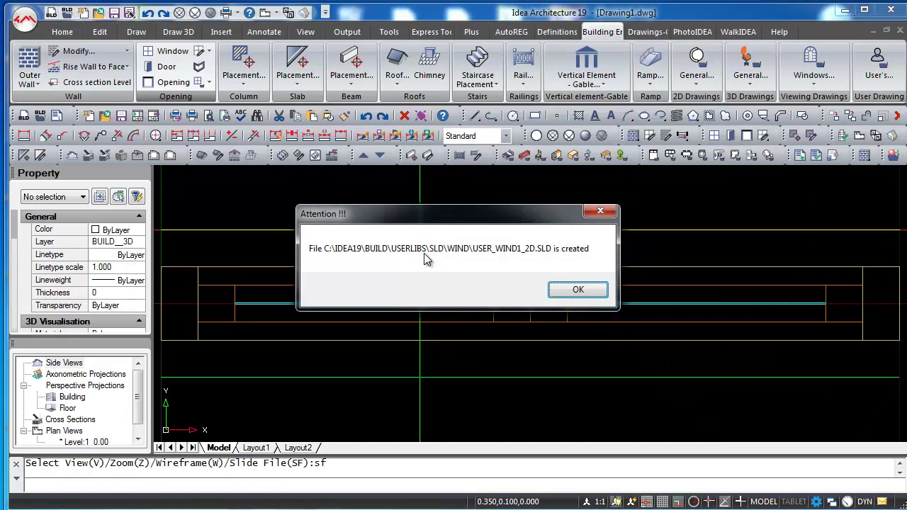
pyautogui.press('Return')
pyautogui.press('Escape')
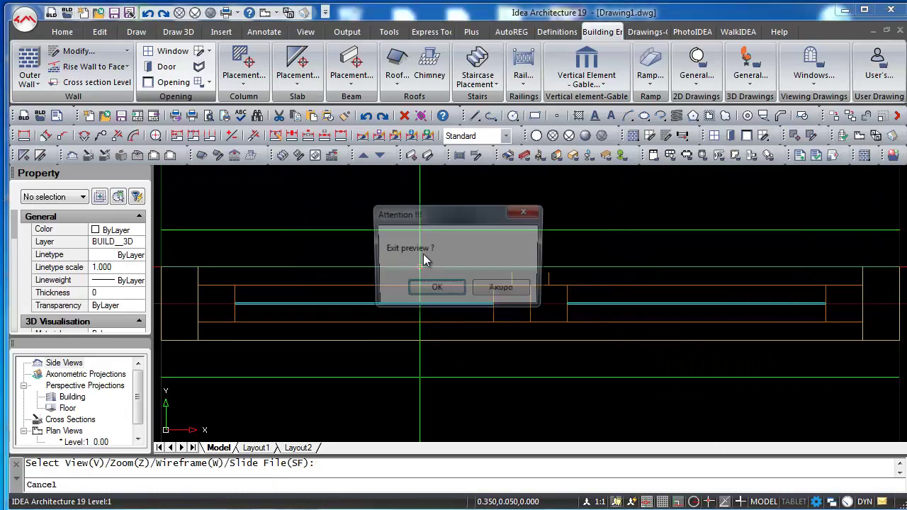
pyautogui.click(436, 286)
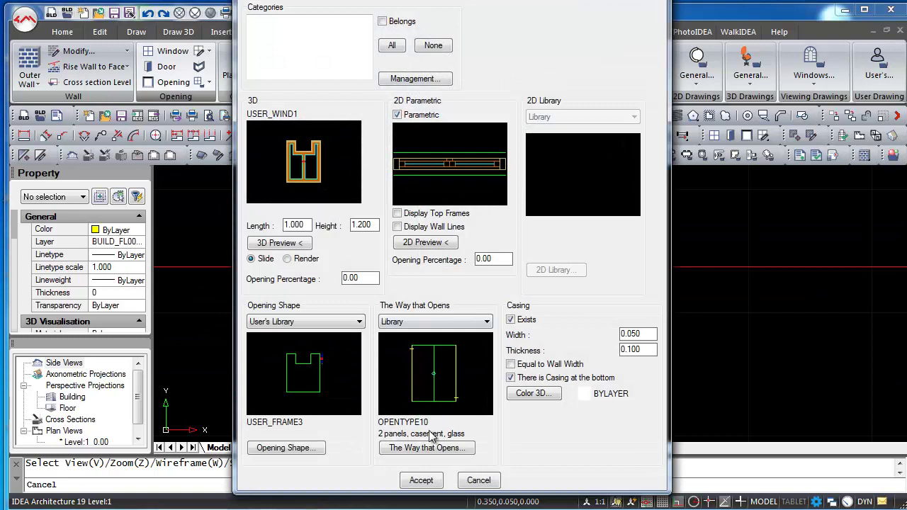
pyautogui.click(421, 481)
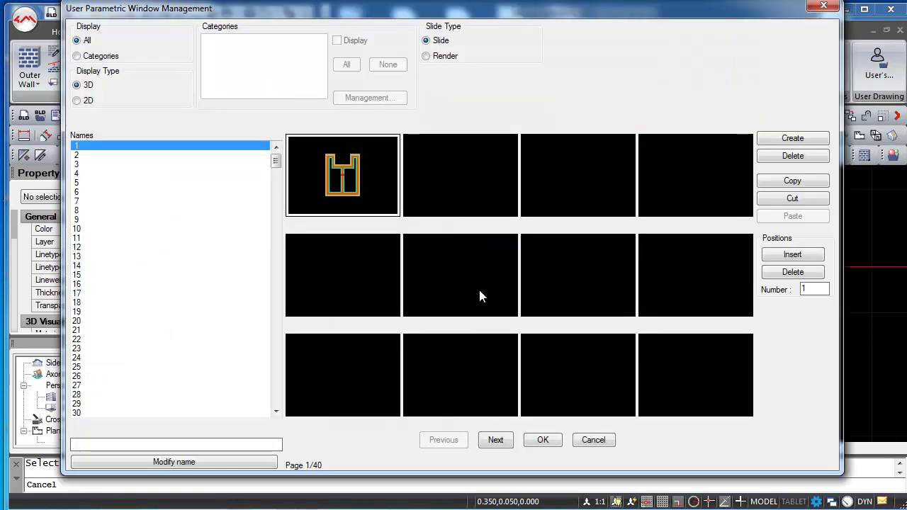
pyautogui.click(542, 441)
pyautogui.write('wa')
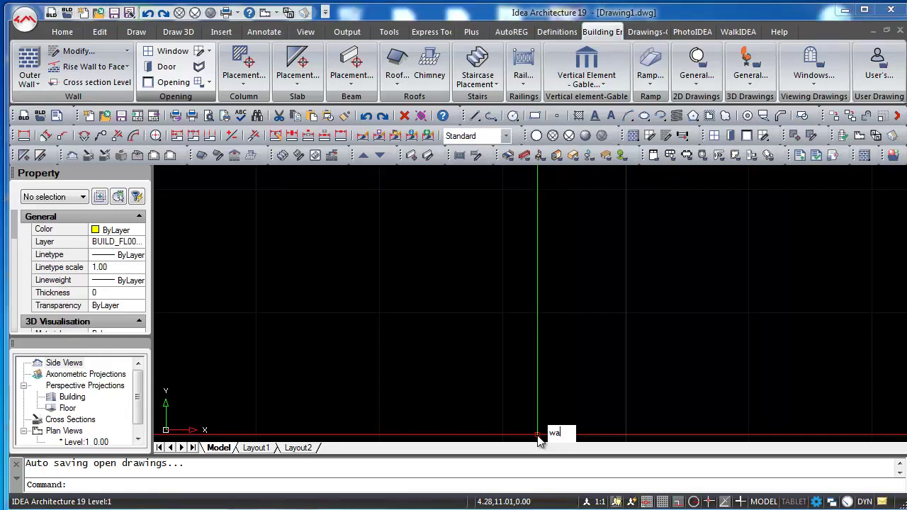
# Draw a straight wall between two points, with its thickness on the lower side
pyautogui.write('ll')
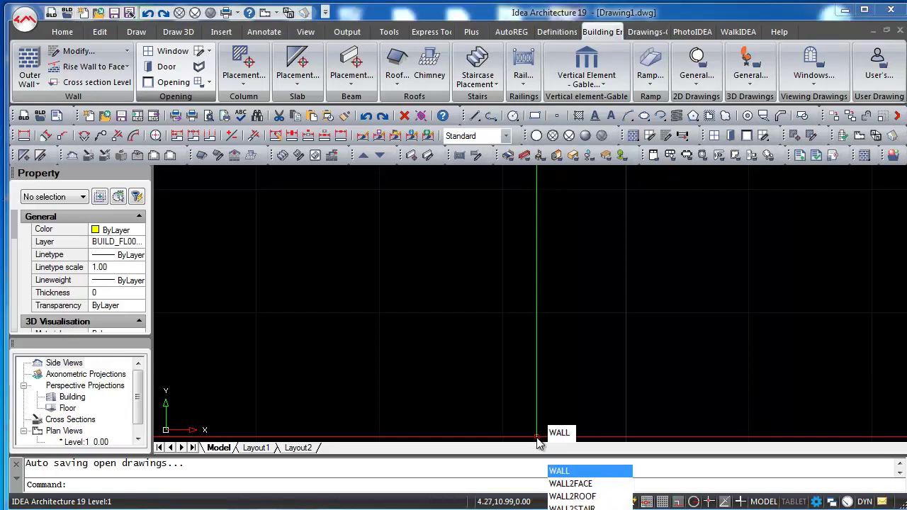
pyautogui.press('Escape')
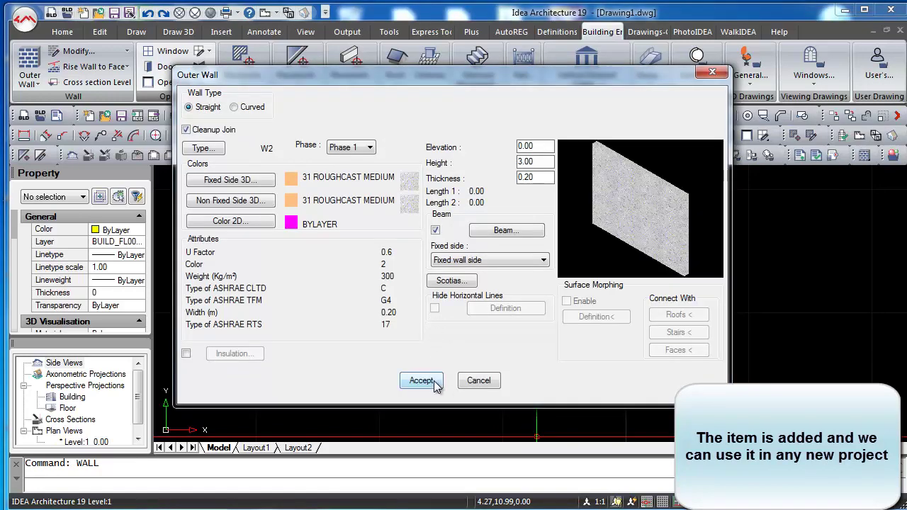
pyautogui.click(435, 381)
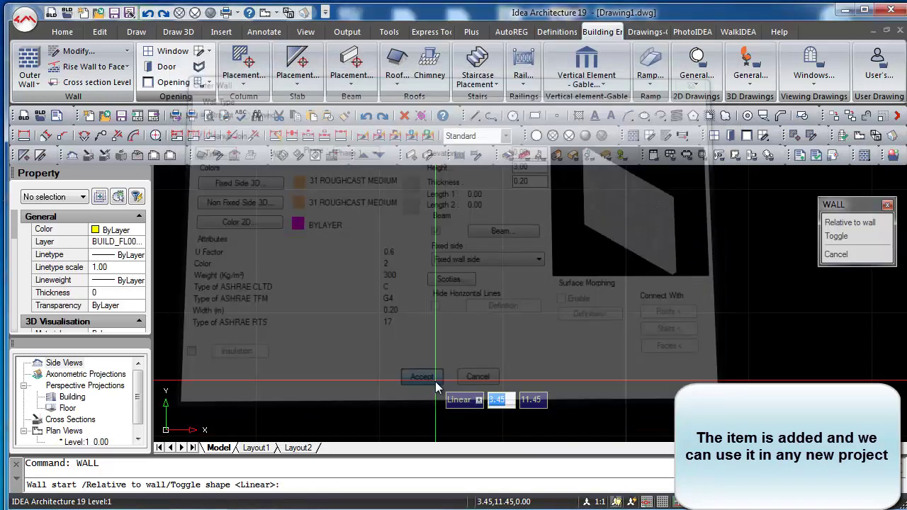
pyautogui.click(329, 241)
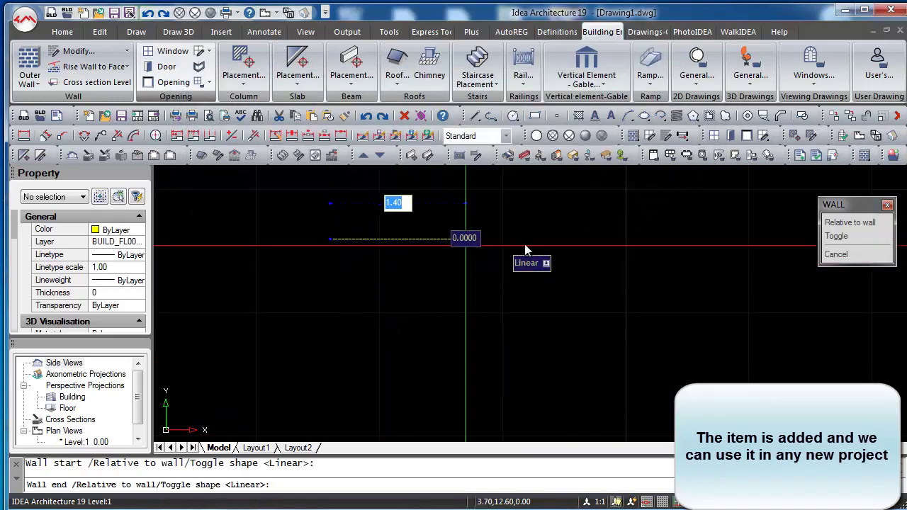
pyautogui.click(742, 246)
pyautogui.click(670, 334)
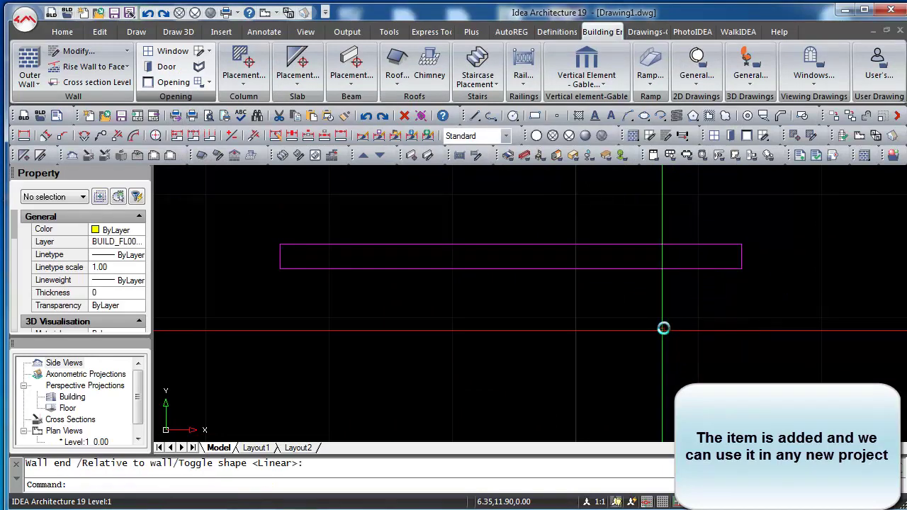
# Insert the user parametric window into the wall and place its 1.00/1.20/0.80 label
pyautogui.click(179, 57)
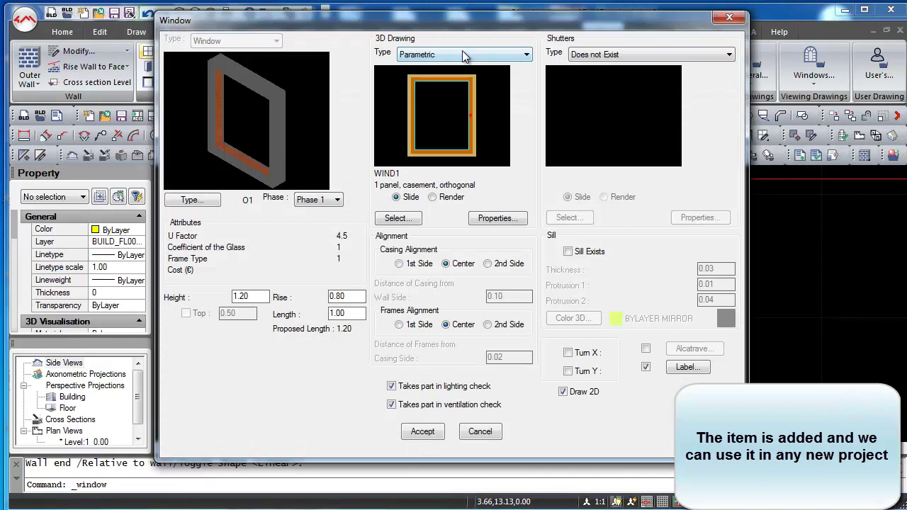
pyautogui.click(464, 56)
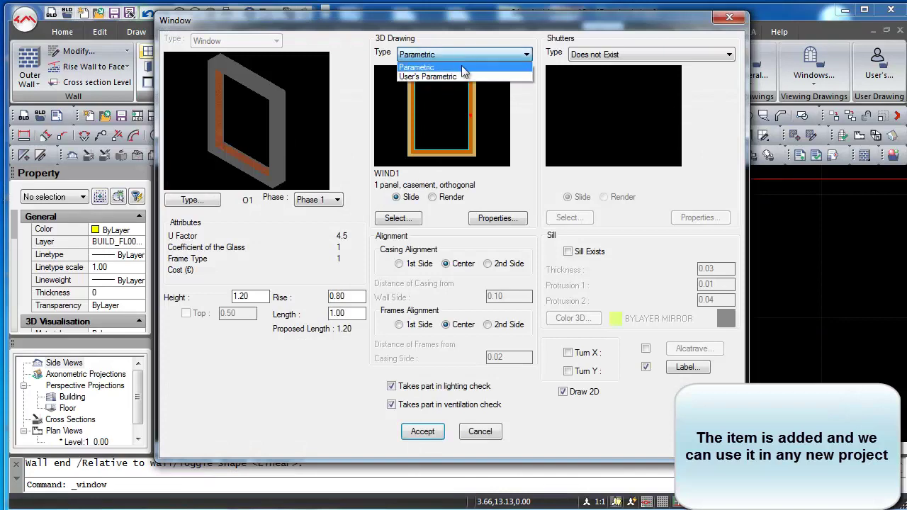
pyautogui.click(446, 71)
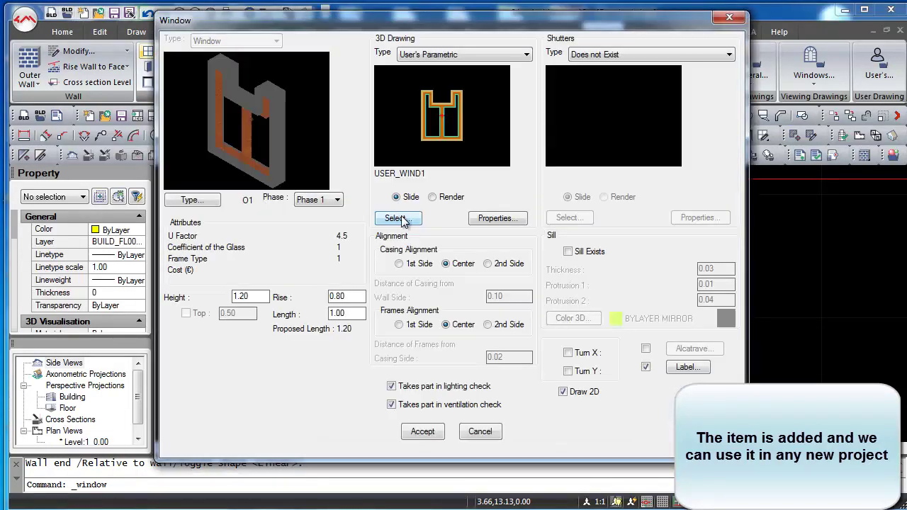
pyautogui.click(436, 141)
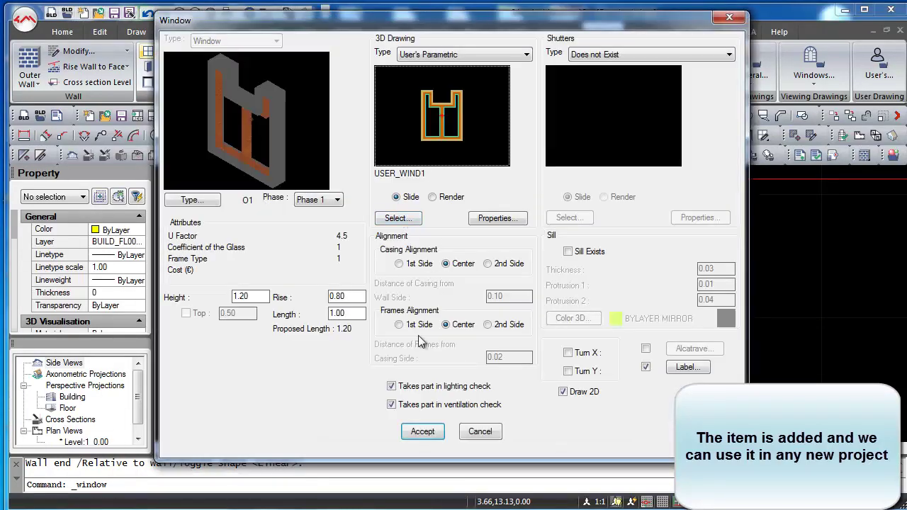
pyautogui.click(423, 432)
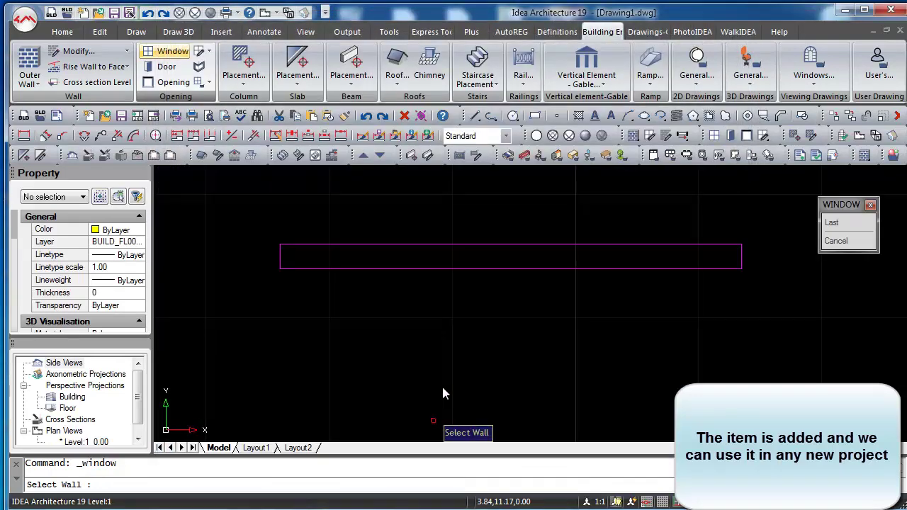
pyautogui.click(427, 268)
pyautogui.click(402, 284)
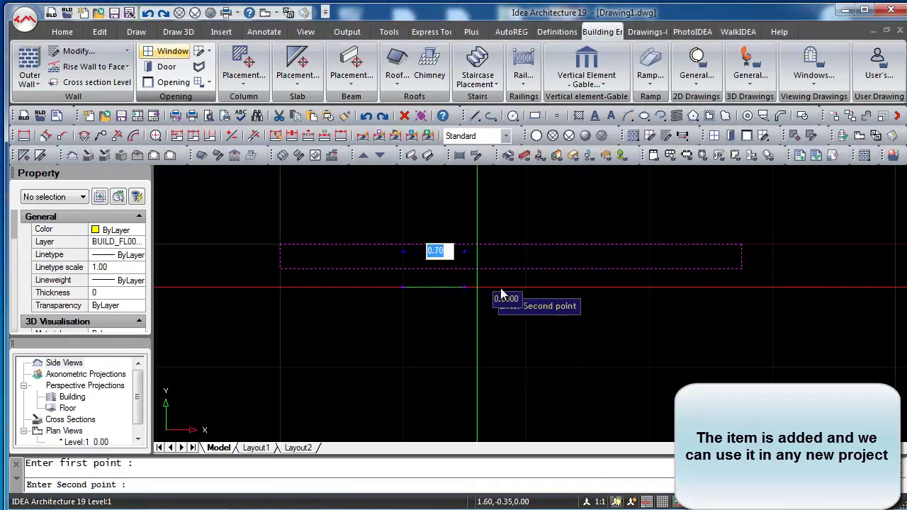
pyautogui.click(505, 296)
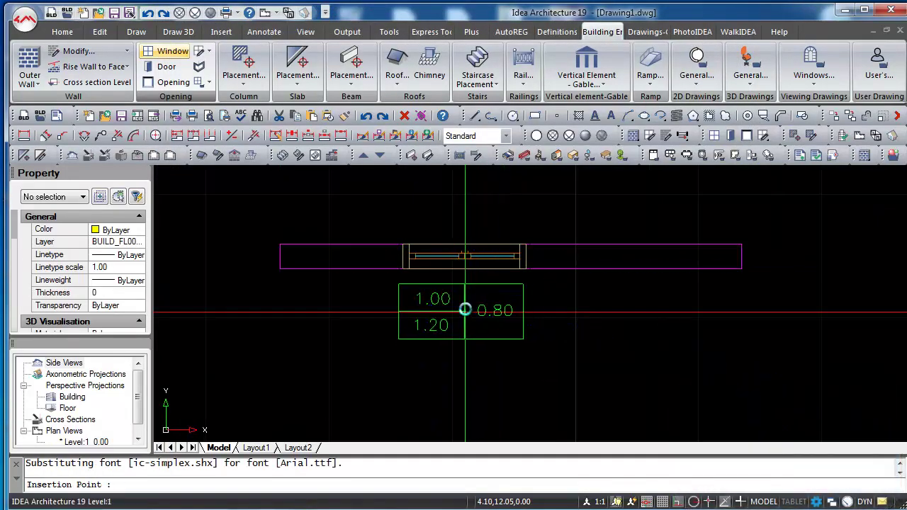
pyautogui.click(464, 311)
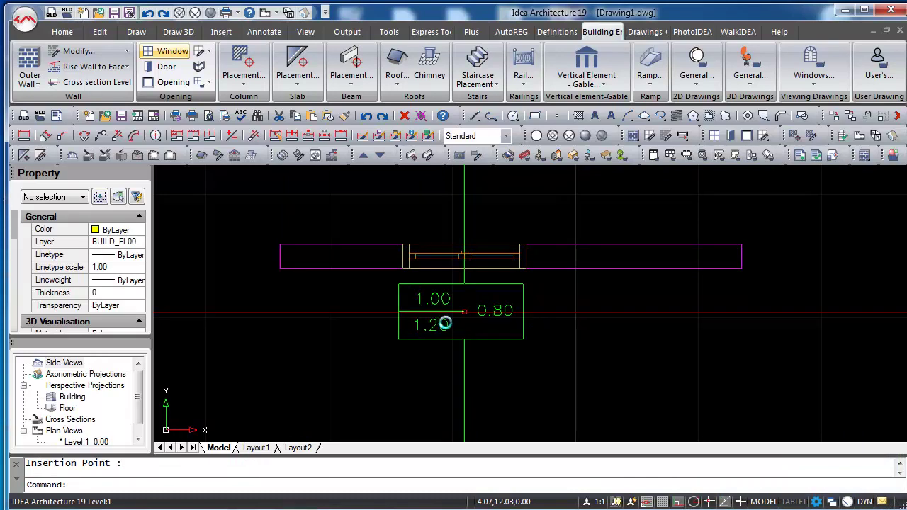
# Show the wall in 3D from a frontal angle, rendered in the Realistic visual style
pyautogui.click(289, 13)
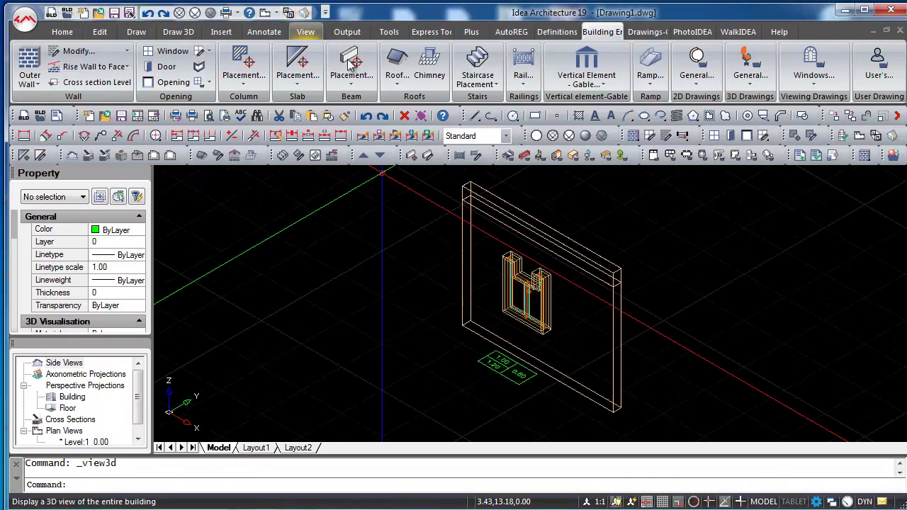
pyautogui.keyDown('shift'); pyautogui.moveTo(563, 311); pyautogui.dragTo(562, 333, button='middle'); pyautogui.keyUp('shift')
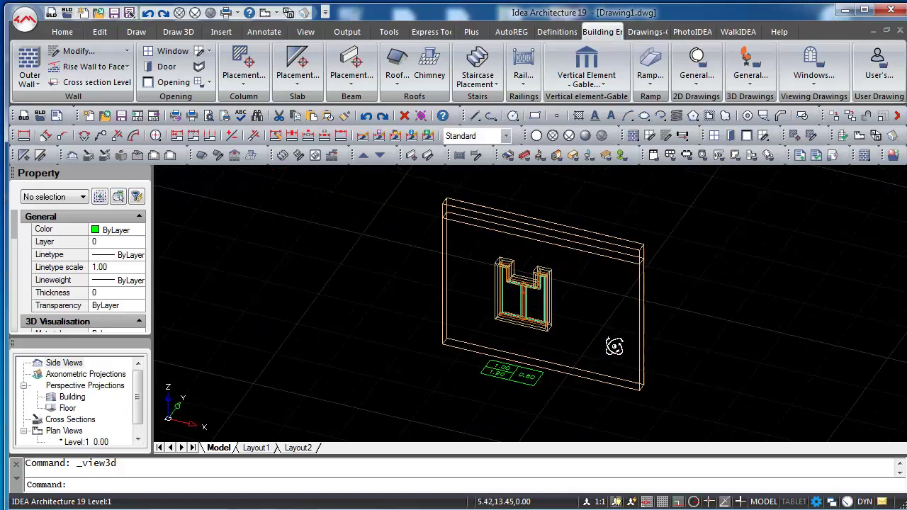
pyautogui.scroll(3, 563, 333)
pyautogui.scroll(-5, 563, 333)
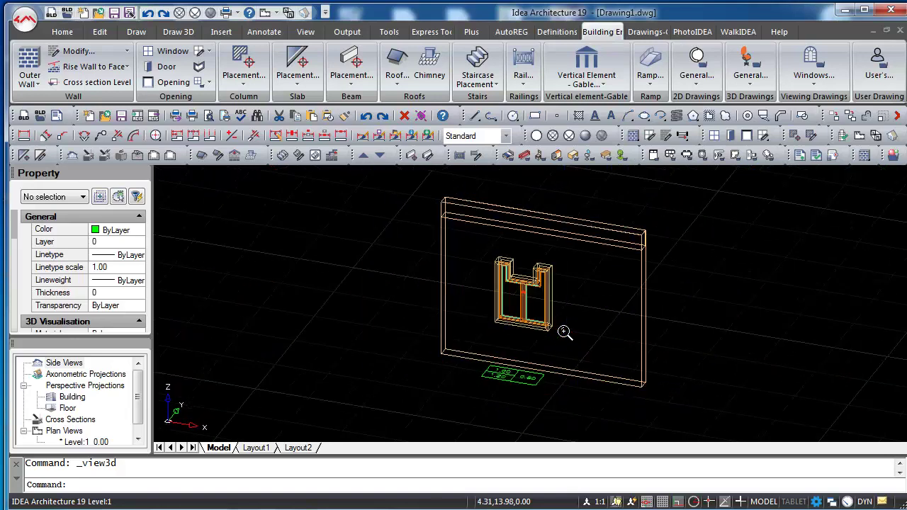
pyautogui.keyDown('shift'); pyautogui.moveTo(563, 333); pyautogui.dragTo(553, 345, button='middle'); pyautogui.keyUp('shift')
pyautogui.write('rnd')
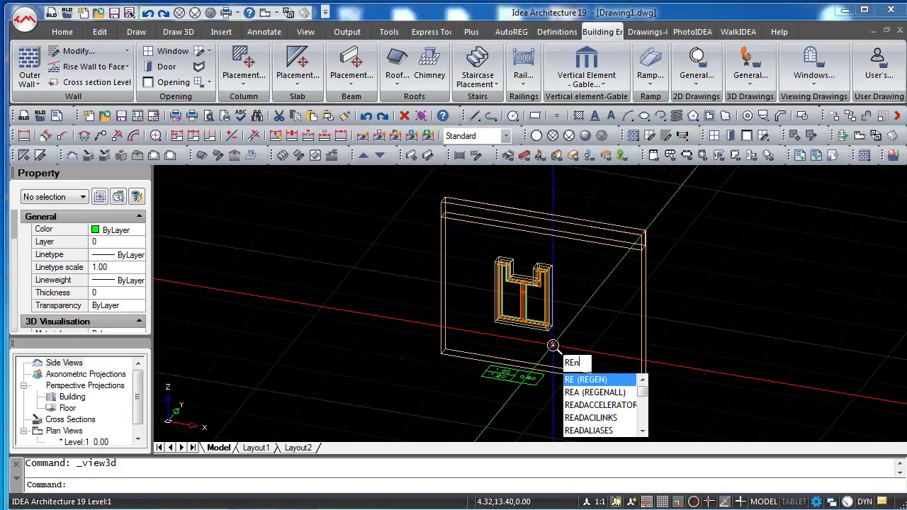
pyautogui.write('er')
pyautogui.press('Return')
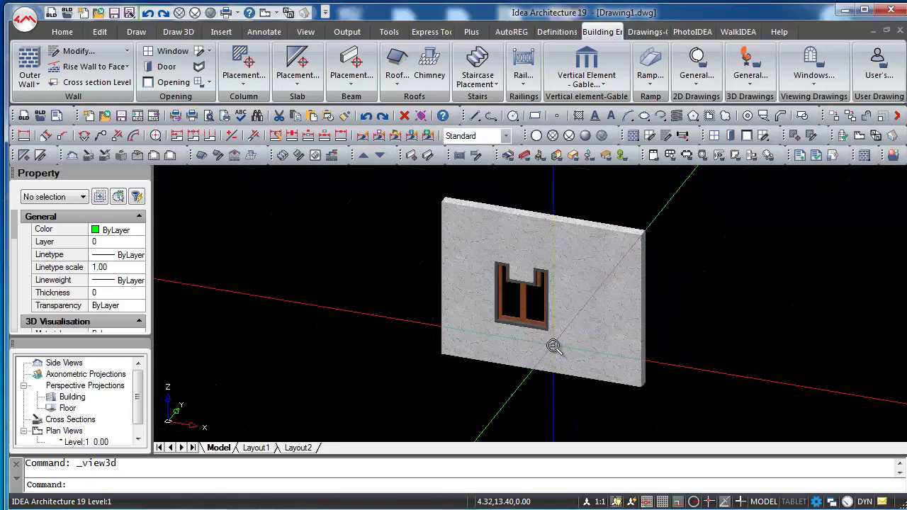
pyautogui.scroll(2, 532, 310)
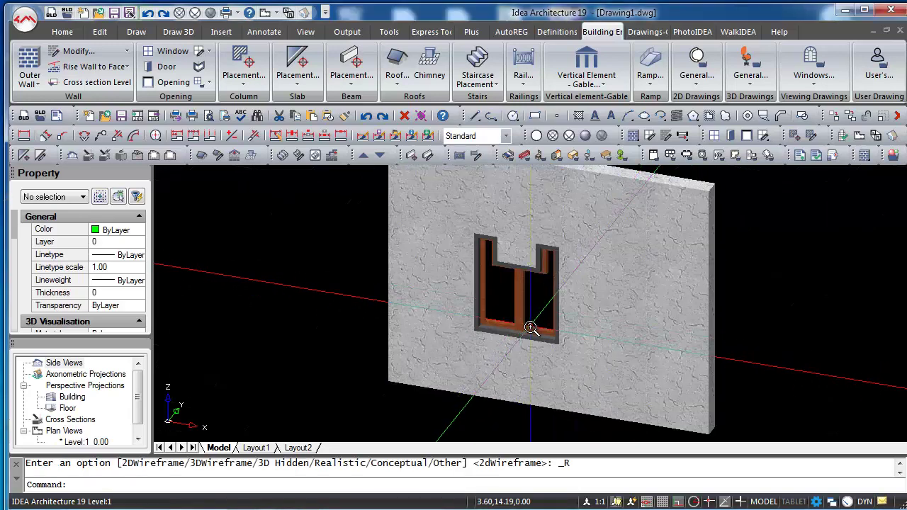
pyautogui.scroll(-2, 532, 310)
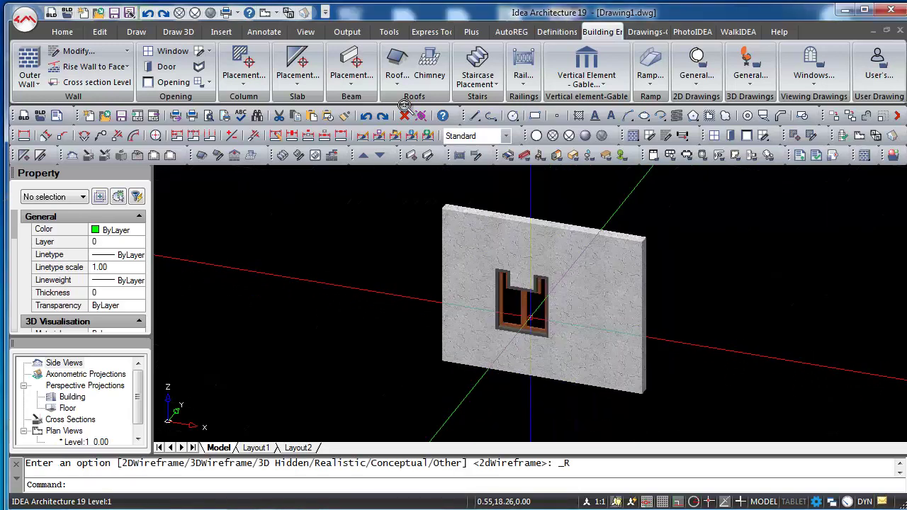
# Give the placed window parametric '2 panels, casement' WINDOWSHADE2 shutters in wireframe view
pyautogui.click(289, 16)
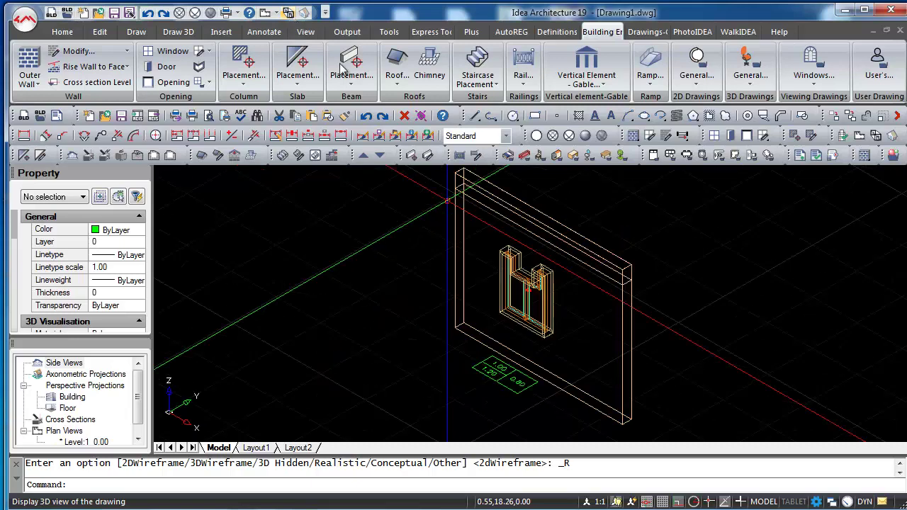
pyautogui.doubleClick(531, 312)
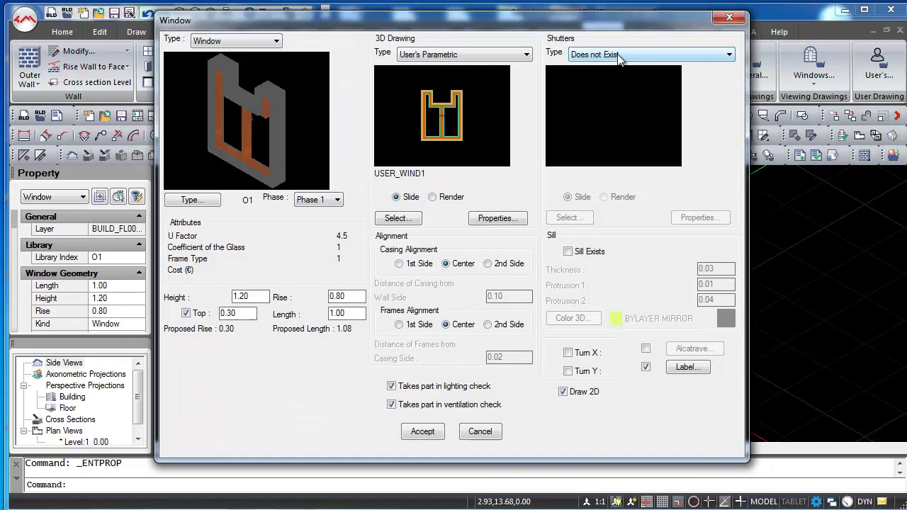
pyautogui.click(617, 54)
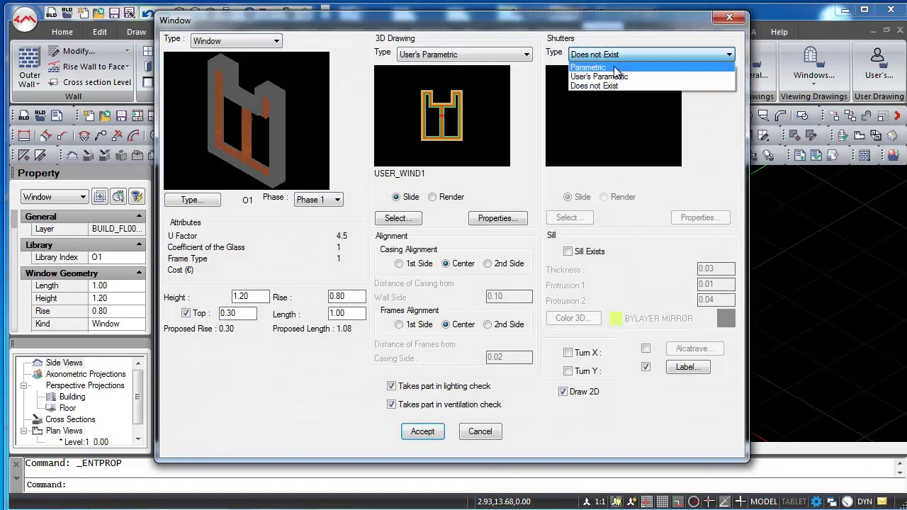
pyautogui.click(614, 66)
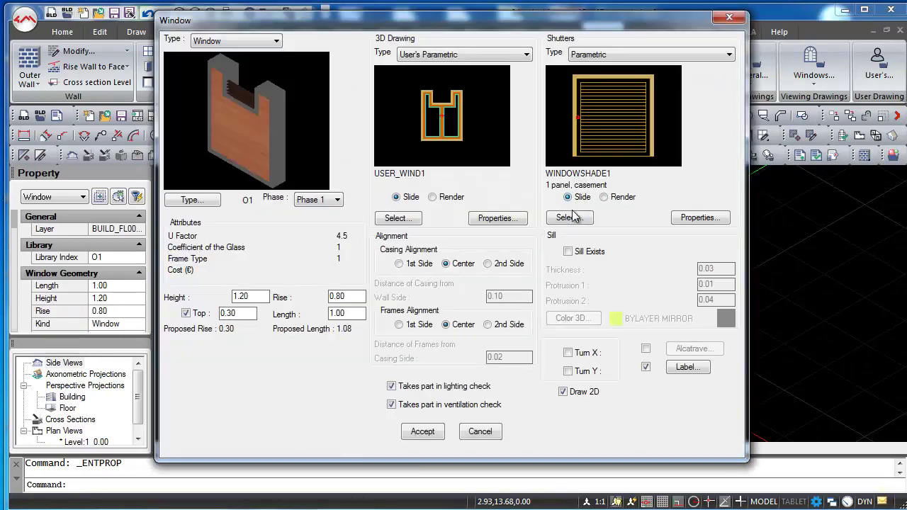
pyautogui.click(570, 217)
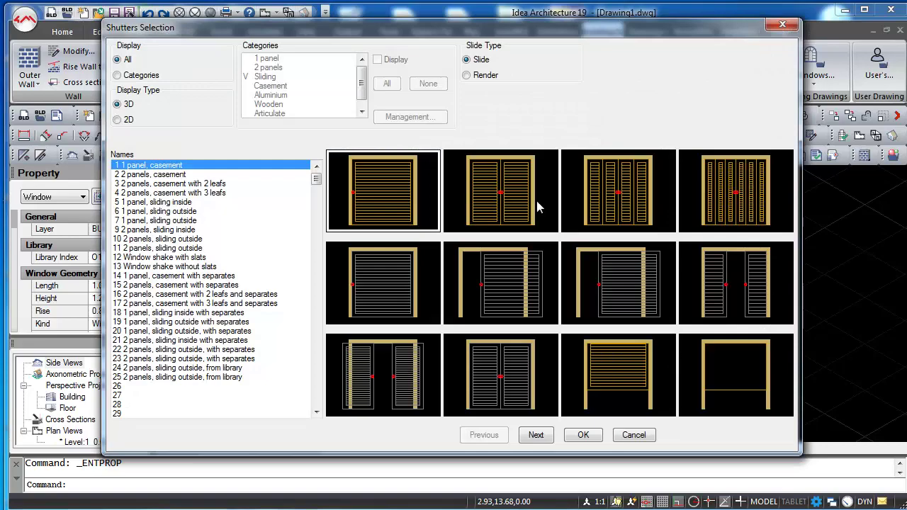
pyautogui.click(537, 207)
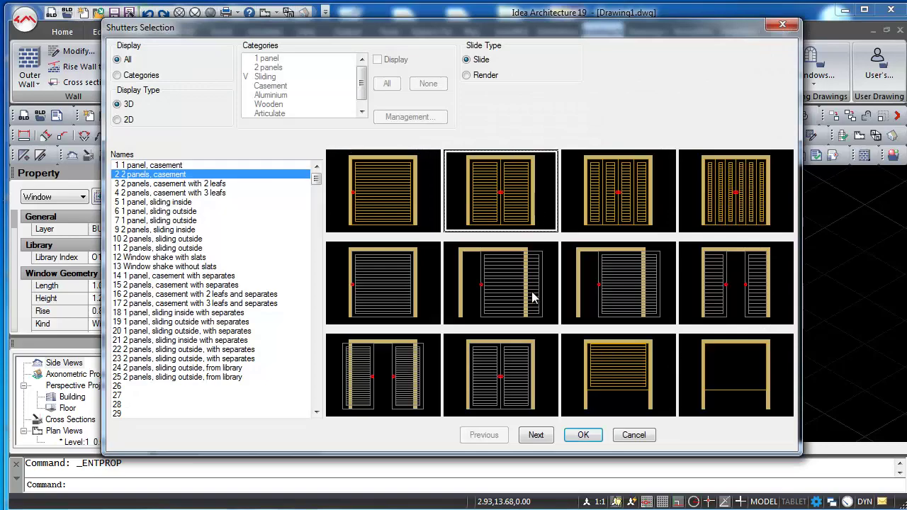
pyautogui.click(583, 435)
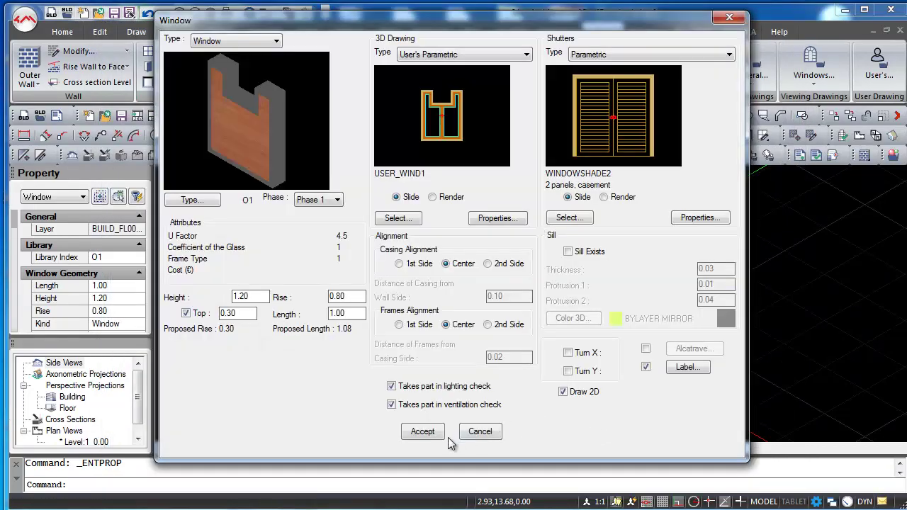
pyautogui.click(423, 431)
# Set the window's shutters to Does not Exist
pyautogui.scroll(2, 527, 339)
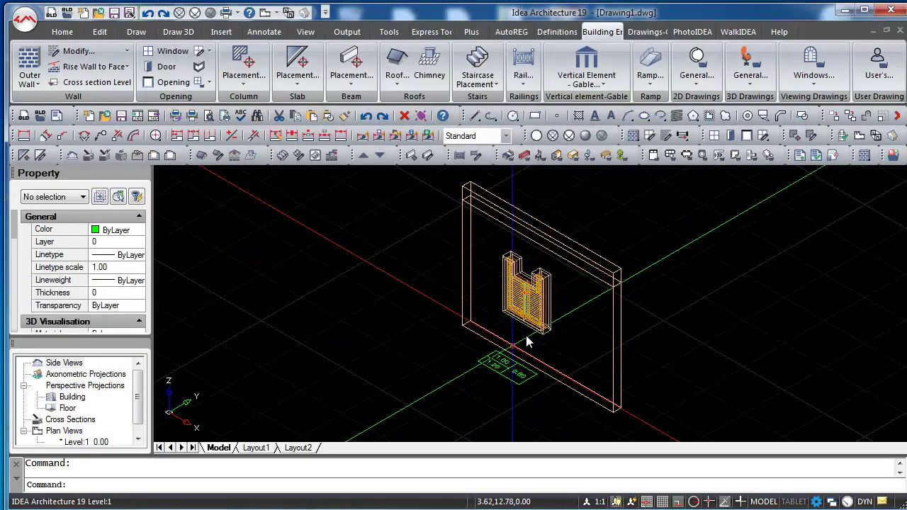
pyautogui.scroll(3, 531, 330)
pyautogui.click(531, 294)
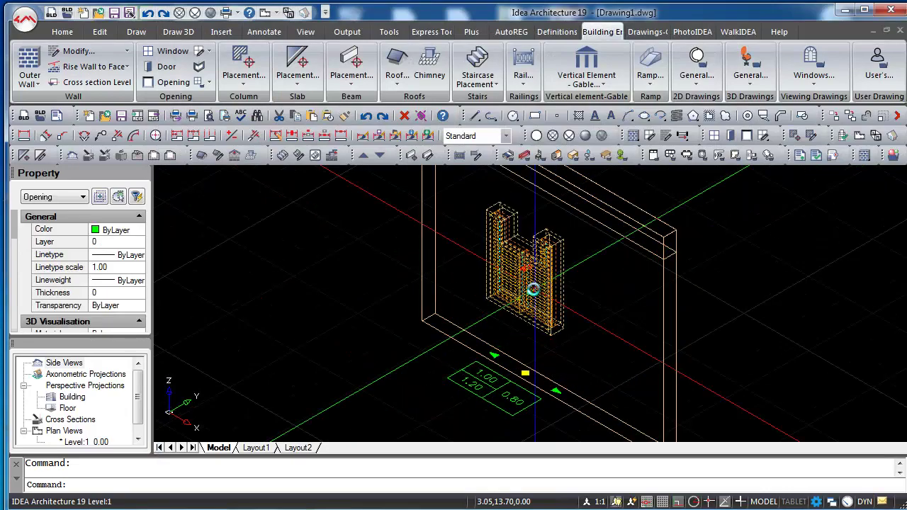
pyautogui.doubleClick(535, 296)
pyautogui.click(614, 55)
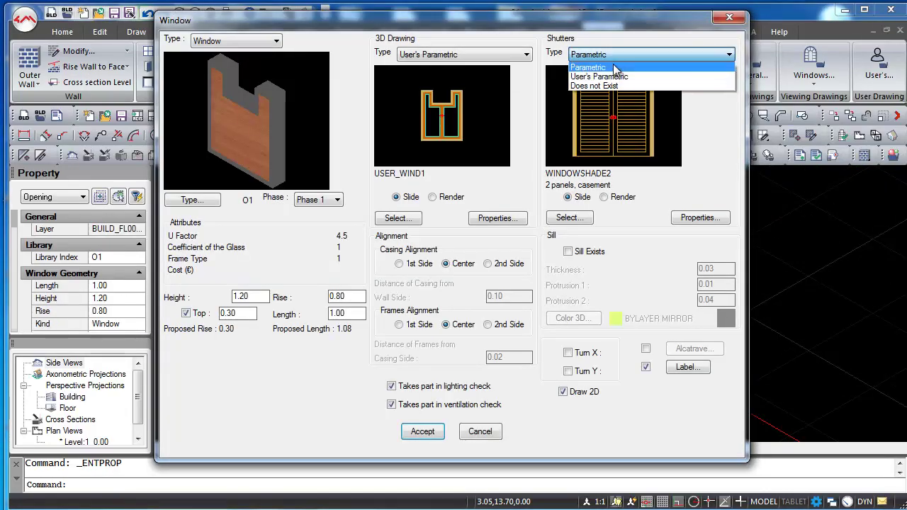
pyautogui.click(613, 88)
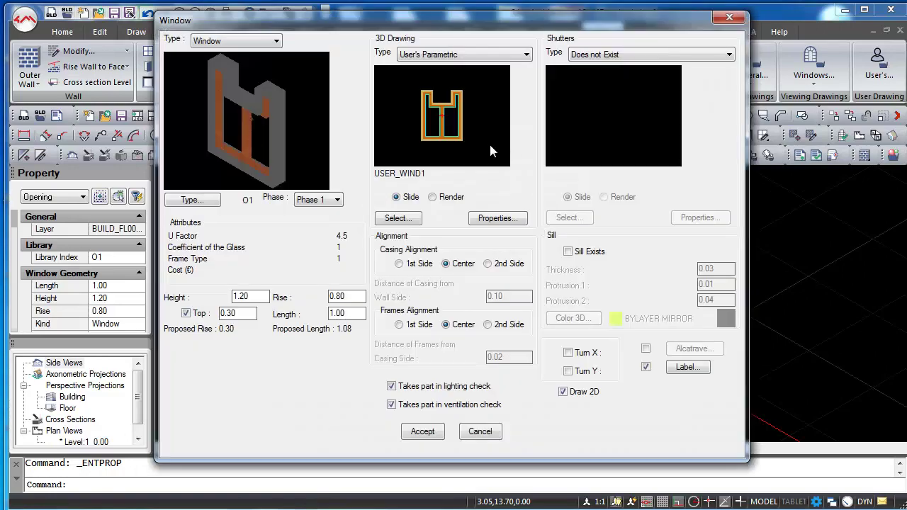
# Give the window a 90% 3D opening, flip it on X and Y, and accept
pyautogui.click(492, 218)
pyautogui.write('90')
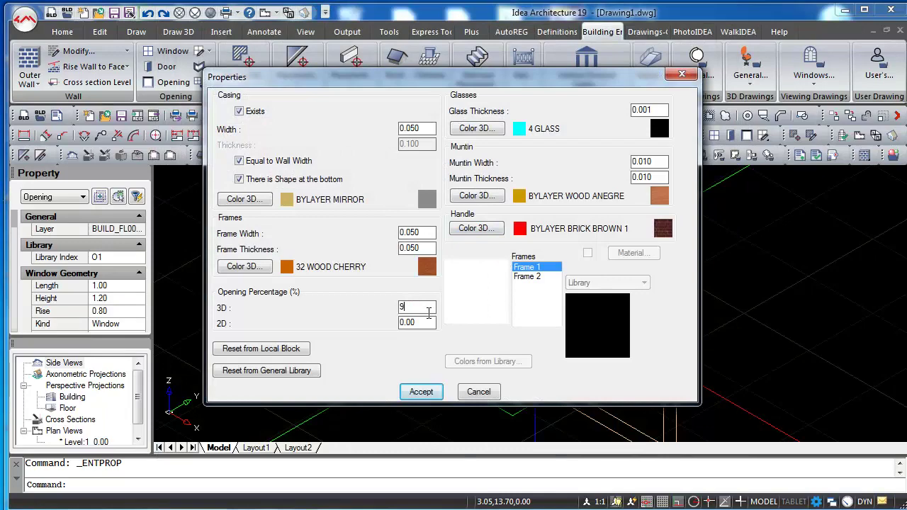
pyautogui.click(407, 394)
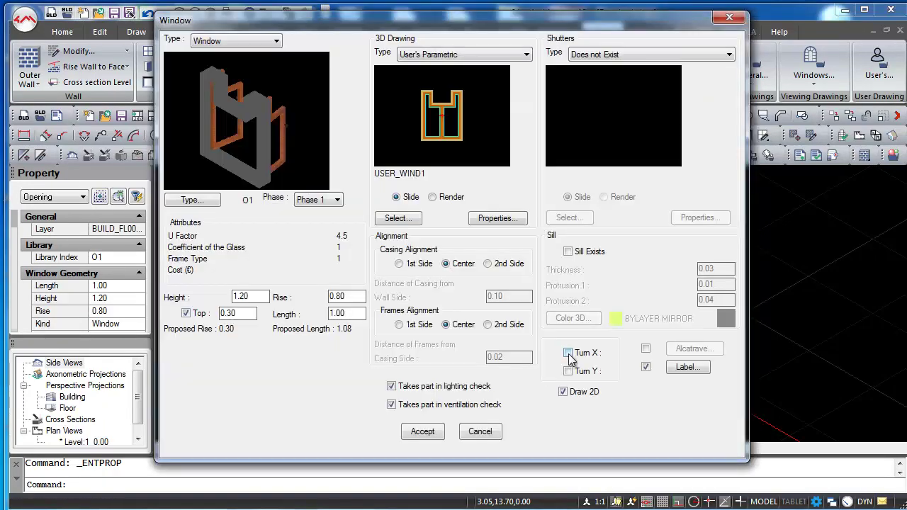
pyautogui.click(567, 353)
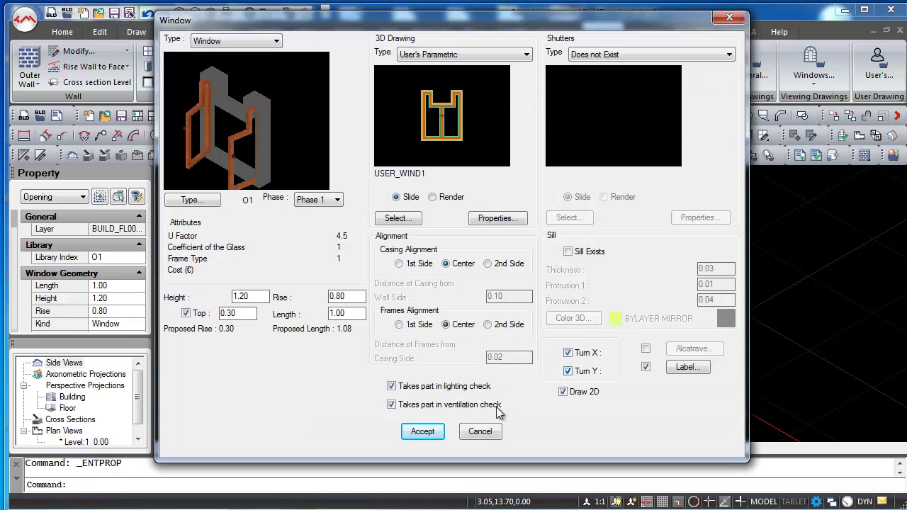
pyautogui.click(423, 431)
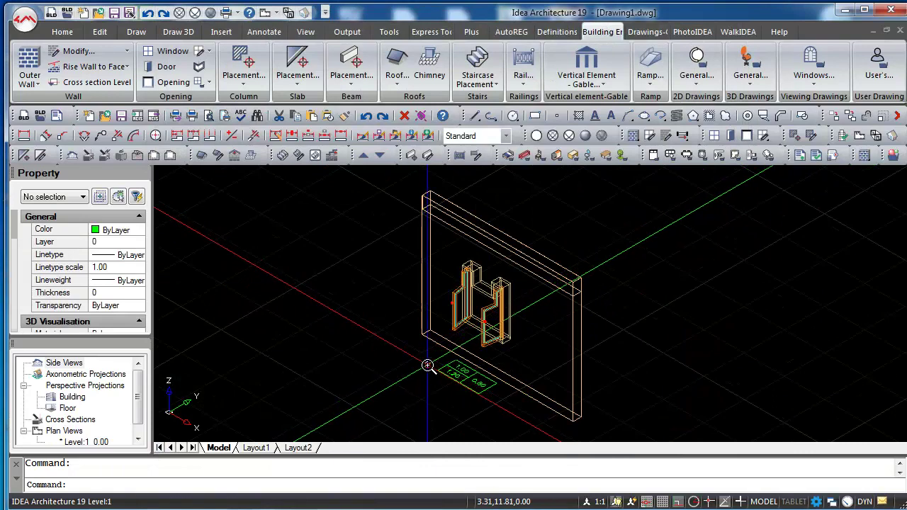
# Run the render command to show the wall in the Realistic visual style
pyautogui.write('rend')
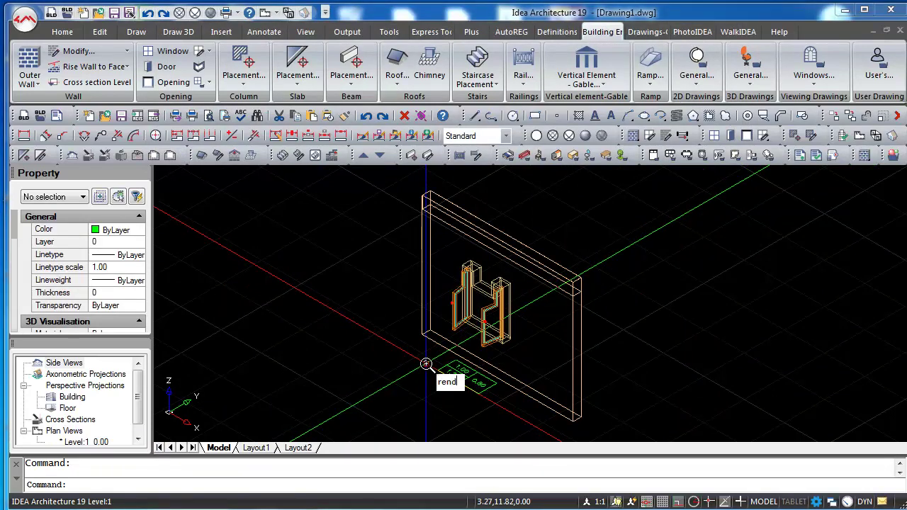
pyautogui.press('Return')
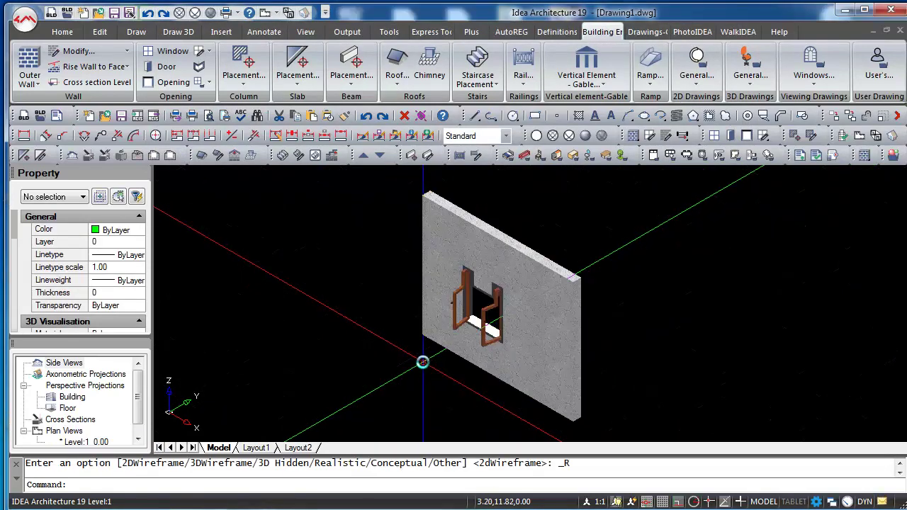